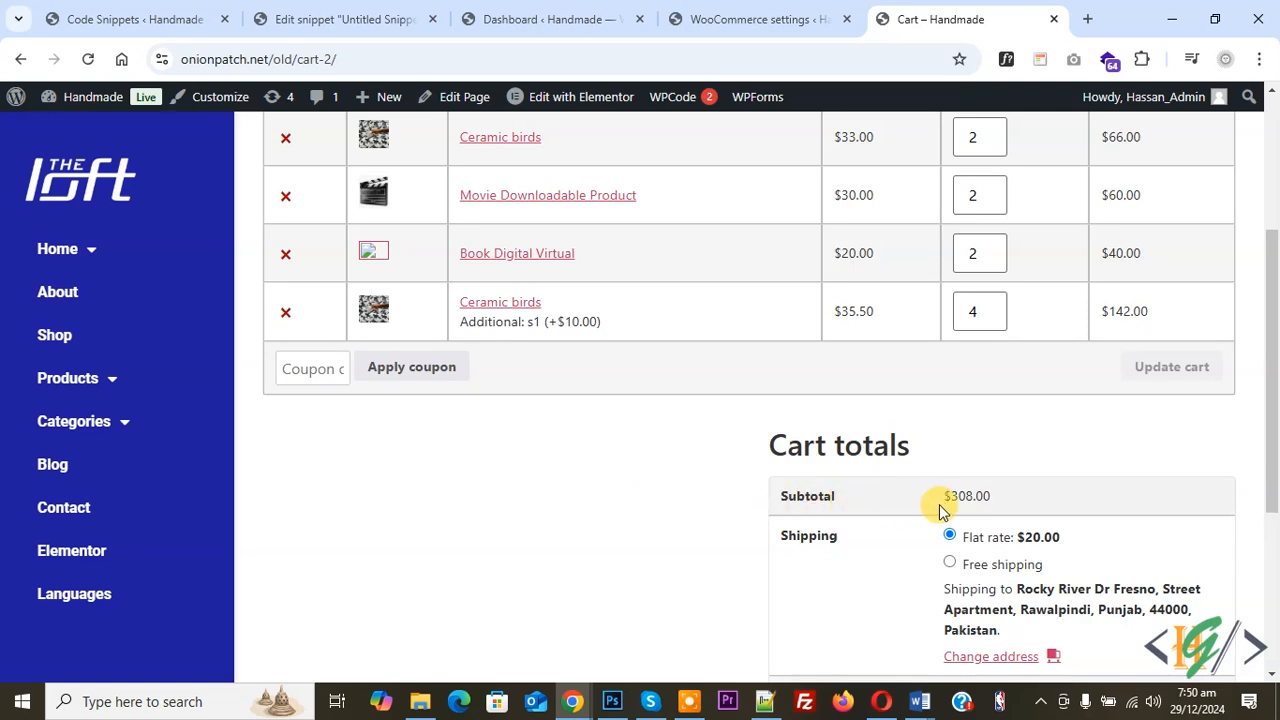
- Set the quantity of the Ceramic birds with the s1 add-on to 3, update the cart and check the shipping options
scroll(700, 428, down, 1)
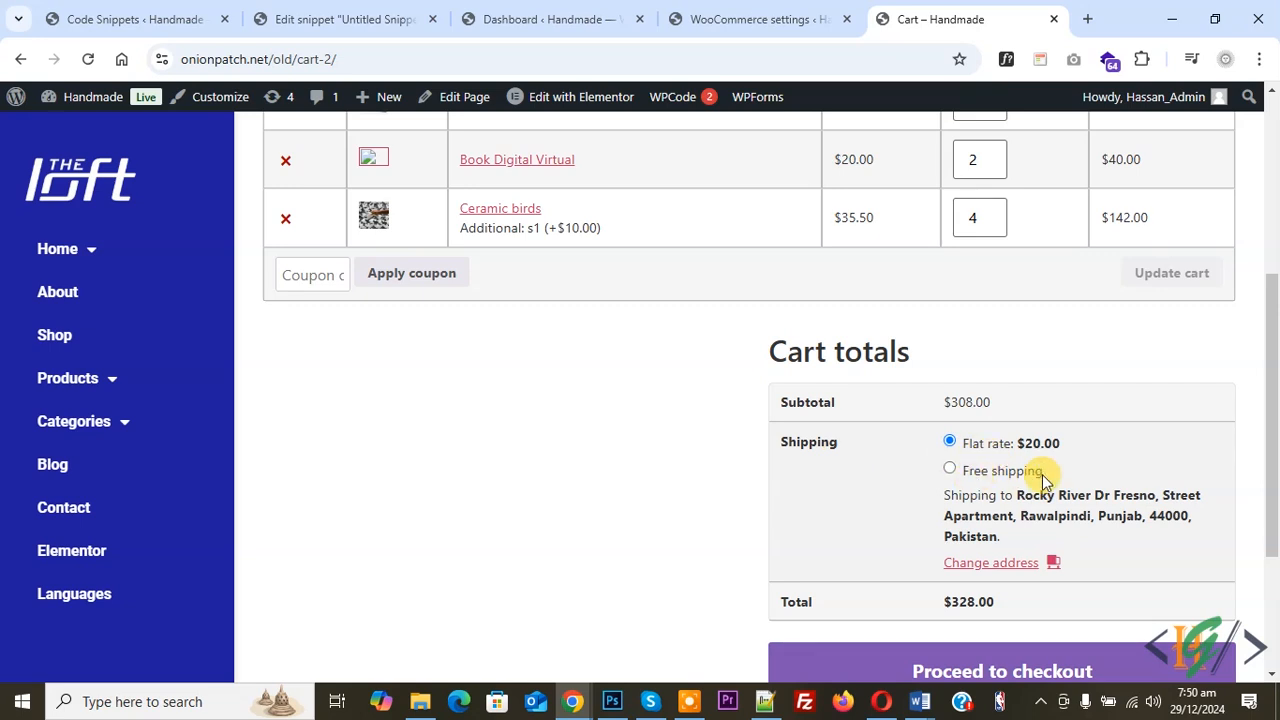
click(984, 222)
click(1150, 277)
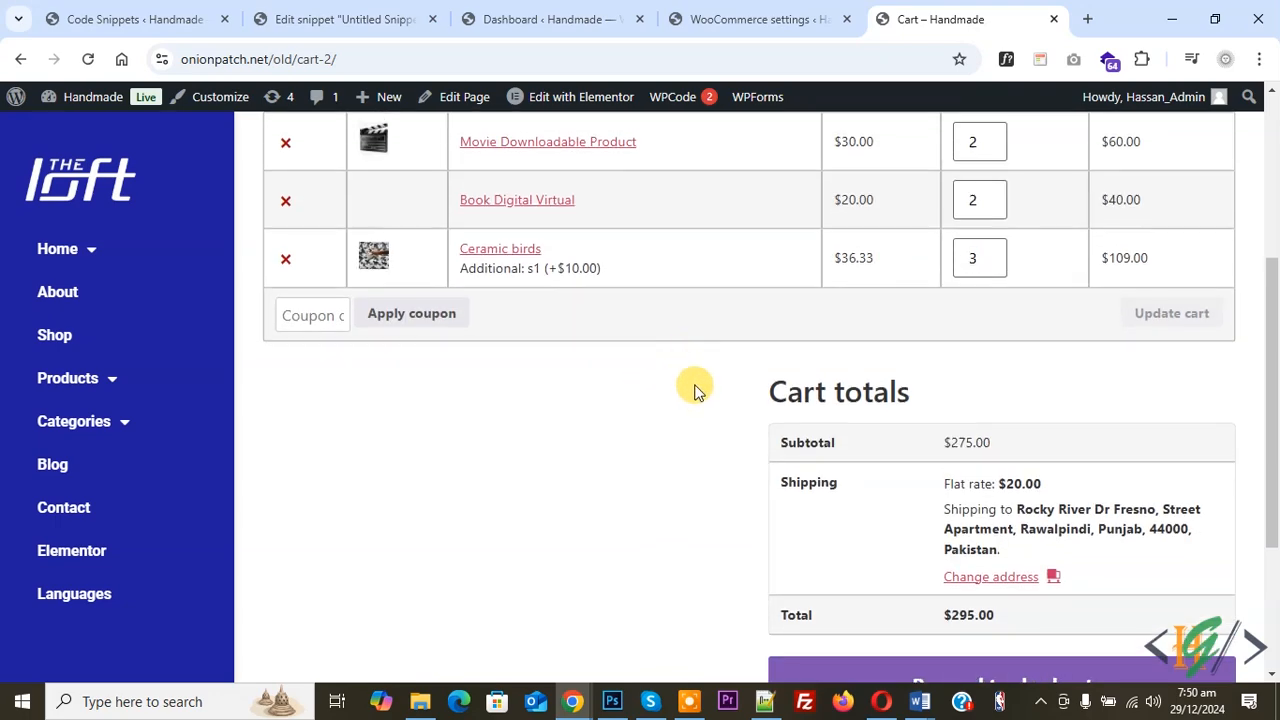
scroll(797, 504, down, 2)
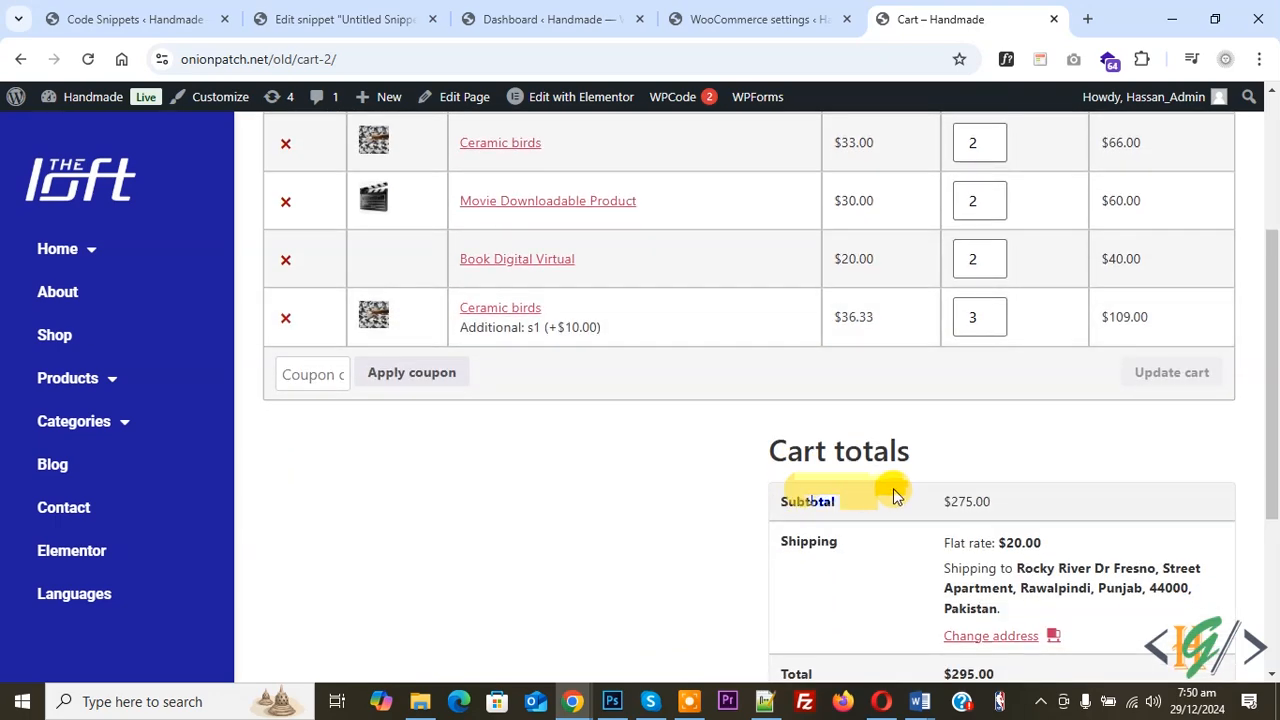
- Set the quantity of the Ceramic birds with the s1 add-on to 4, update the cart and check the shipping options
scroll(860, 430, down, 1)
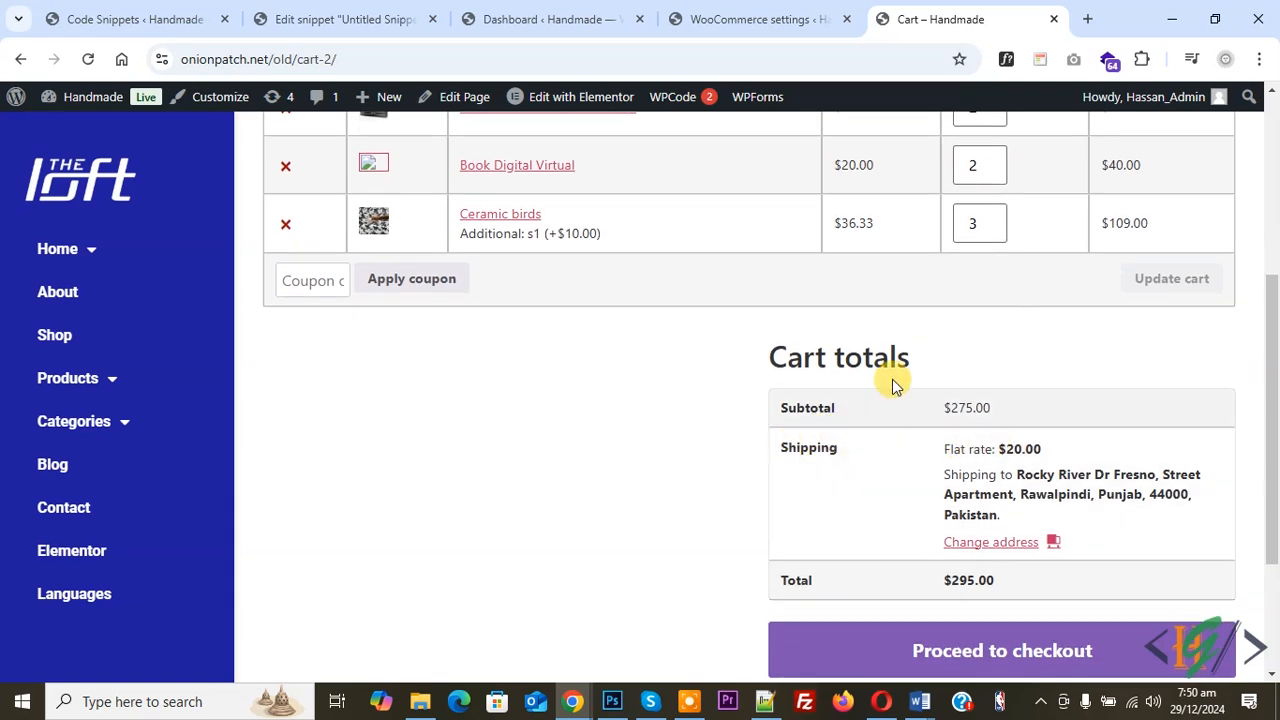
click(984, 218)
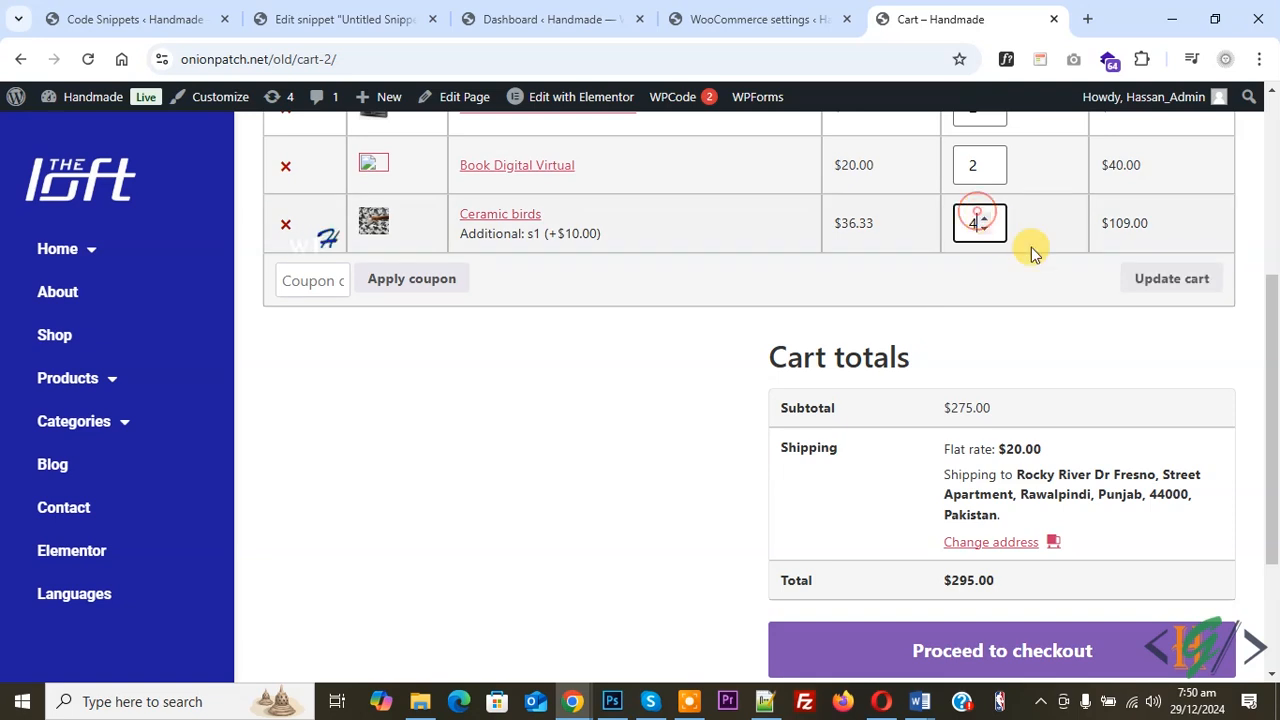
click(1145, 280)
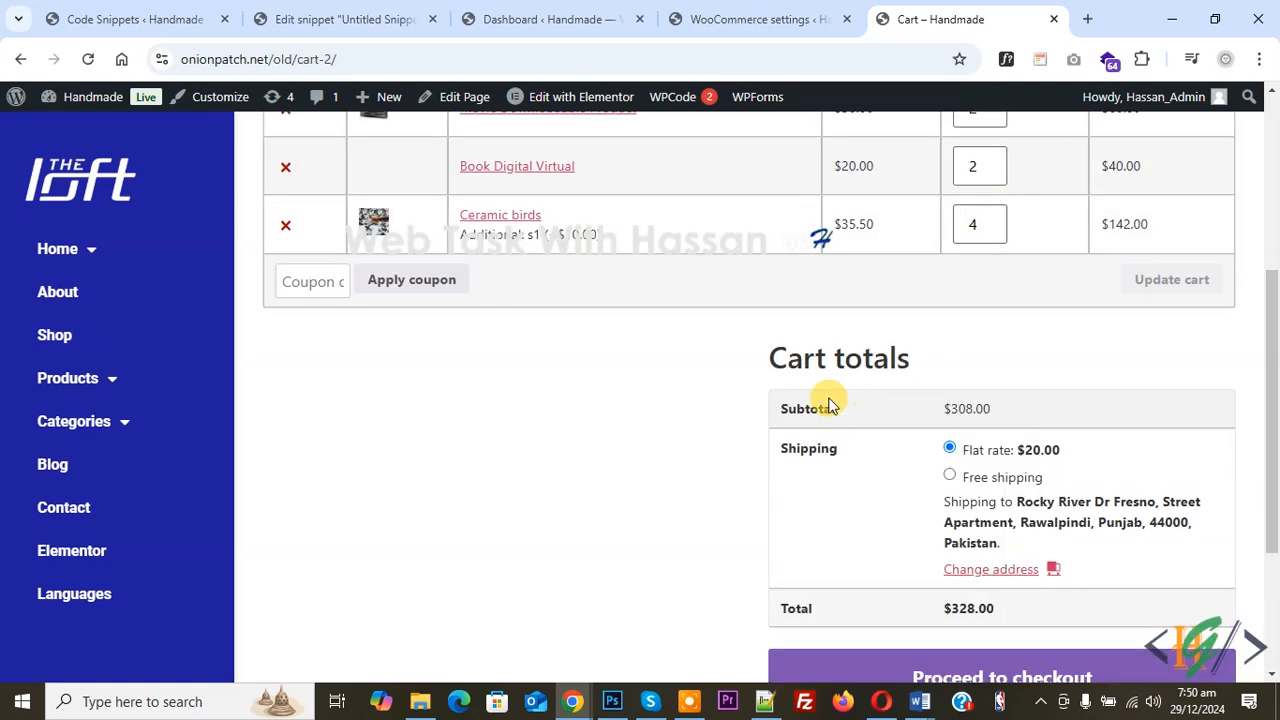
scroll(850, 420, down, 3)
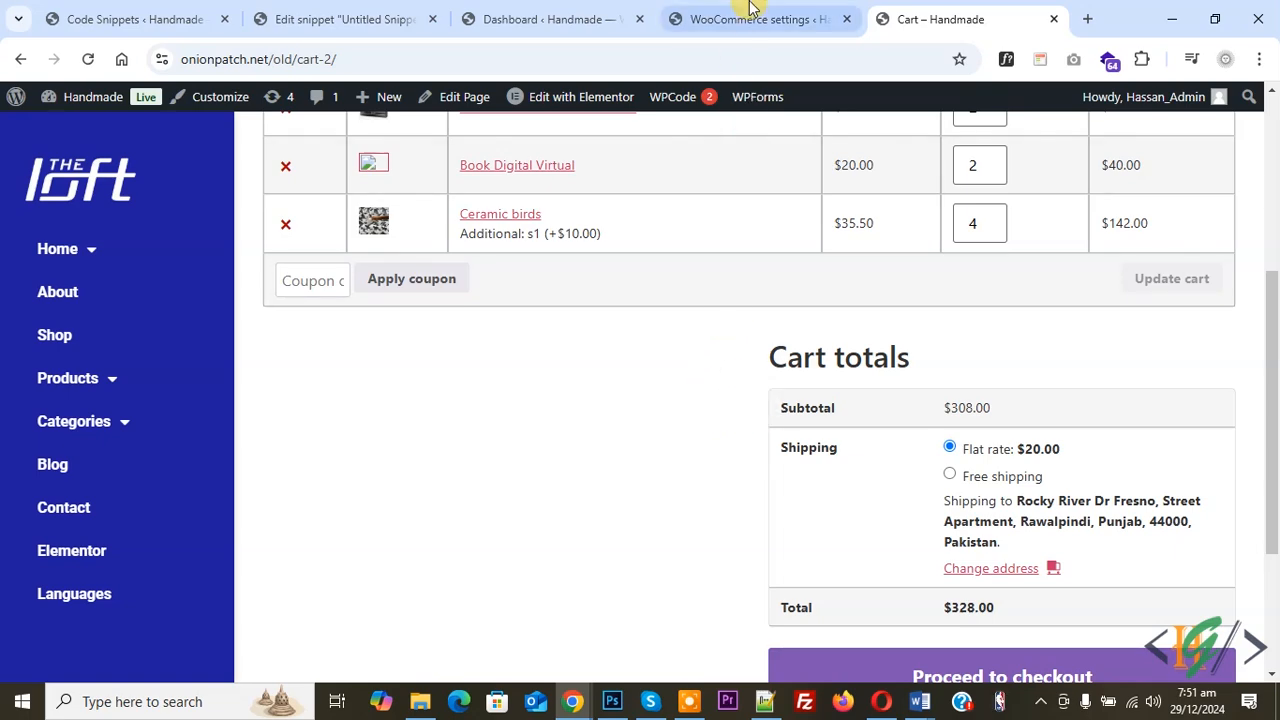
- Review the Flat rate method's settings in the Everywhere shipping zone and close them without changes
click(752, 18)
scroll(381, 325, up, 2)
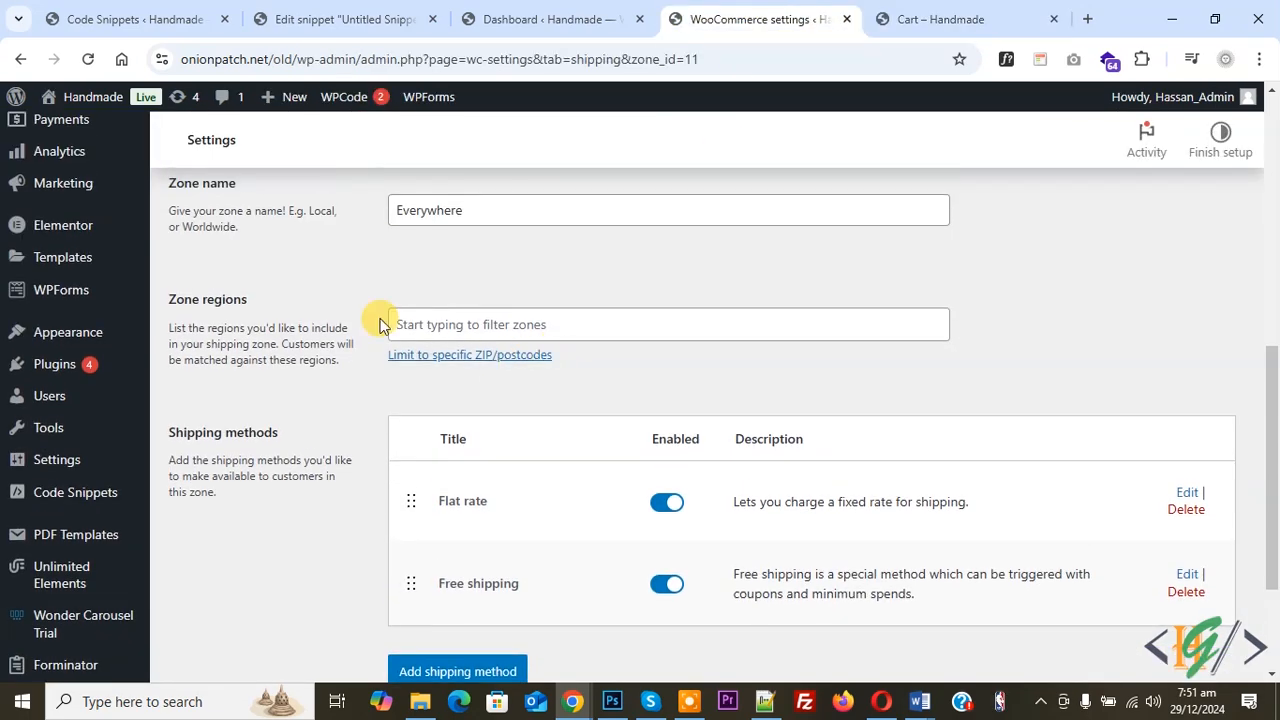
scroll(365, 318, up, 2)
scroll(457, 349, down, 3)
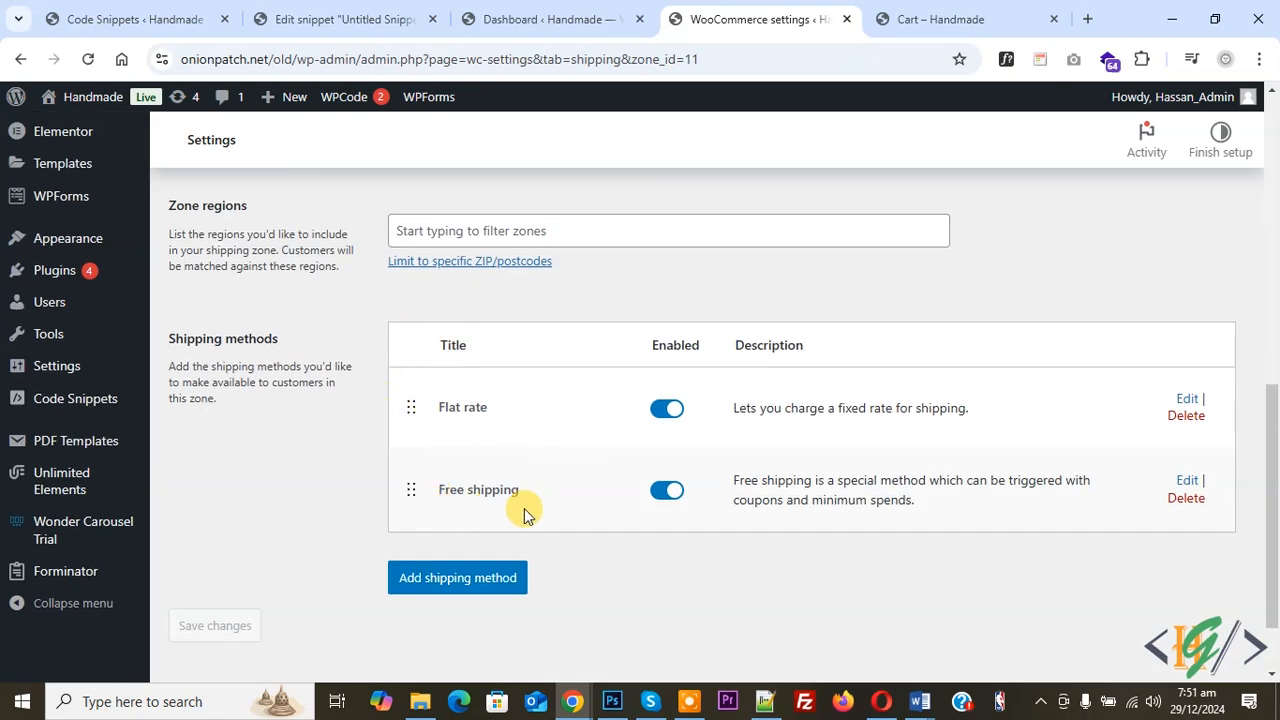
click(1187, 398)
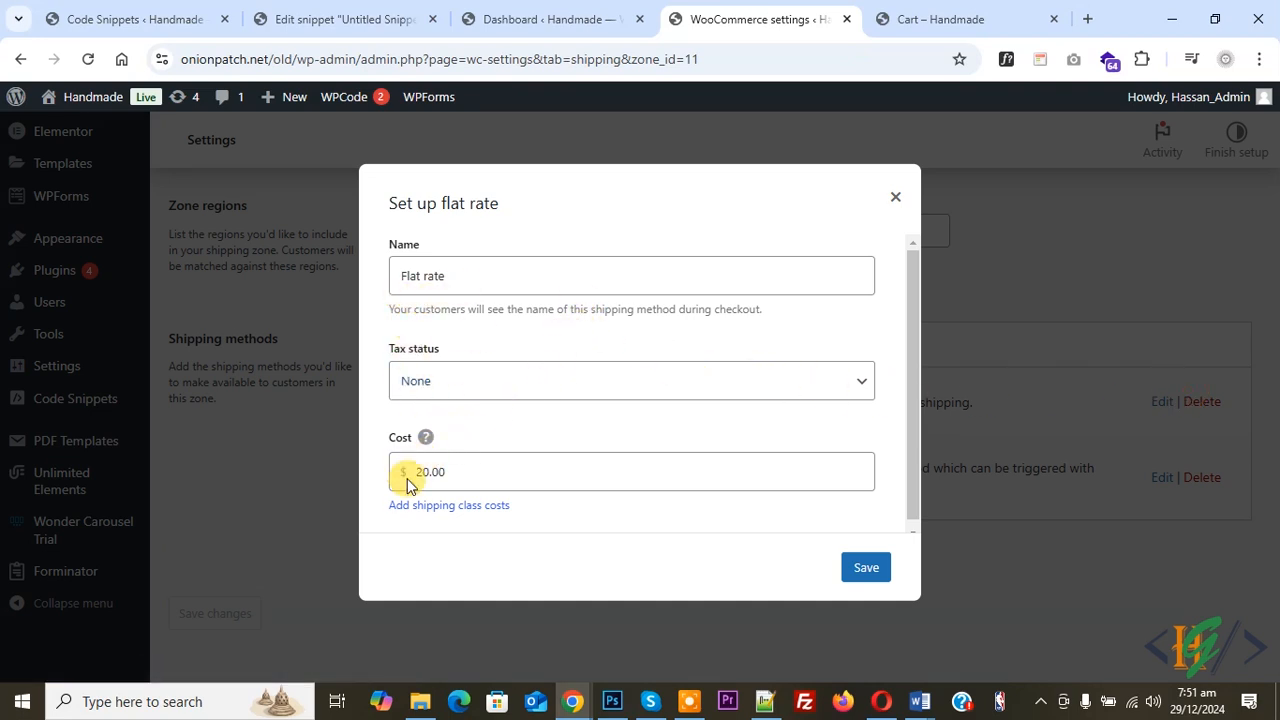
click(895, 202)
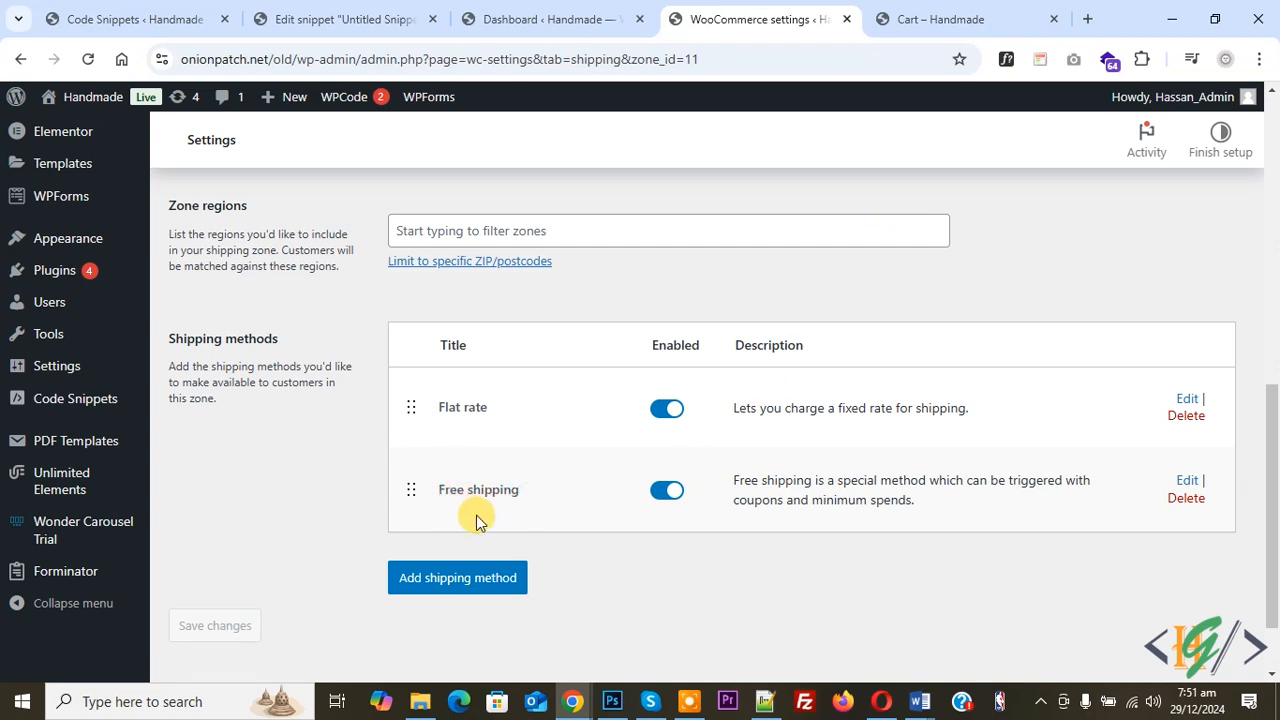
- Review the Free shipping method's requirement options and minimum order amount, and close its settings without changes
click(1187, 483)
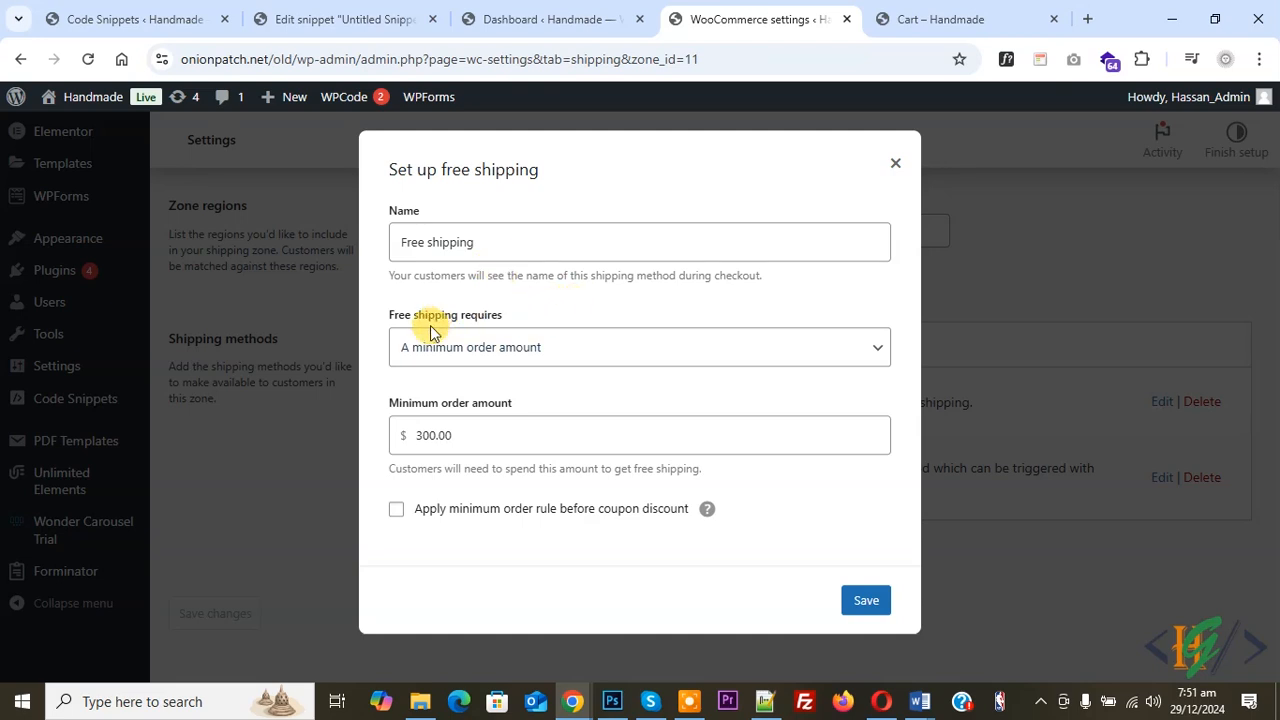
click(520, 347)
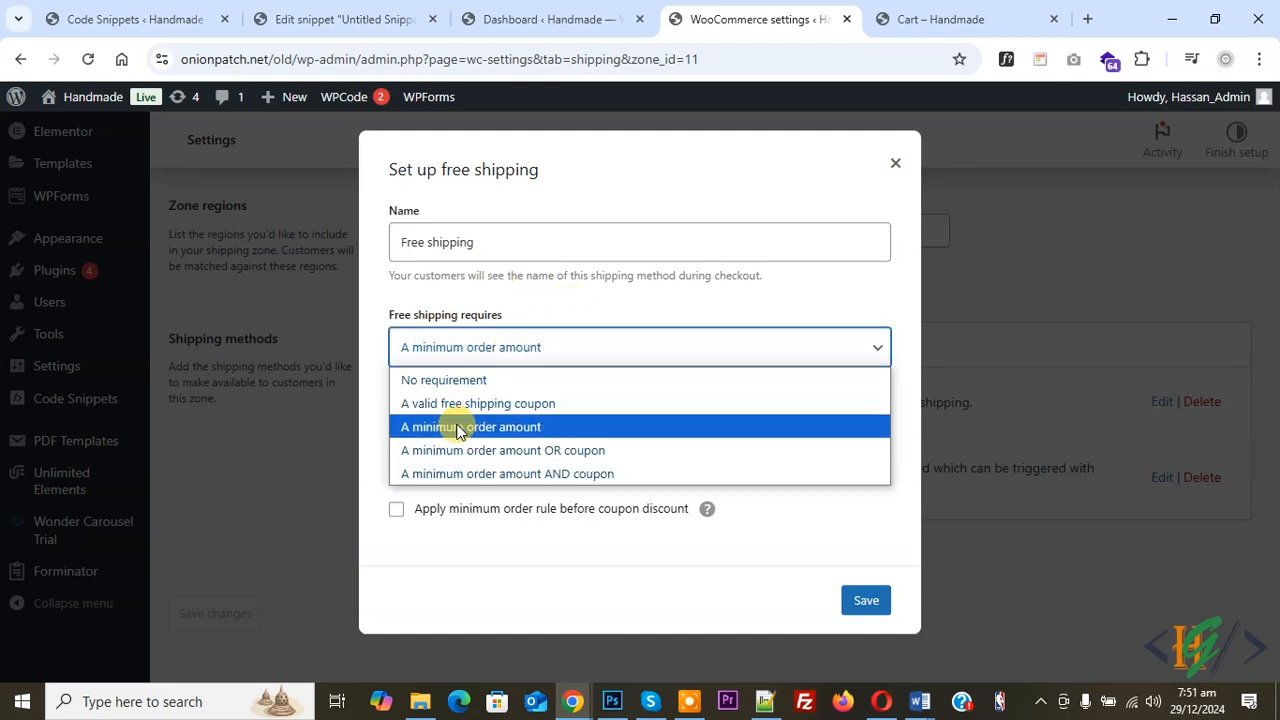
click(572, 344)
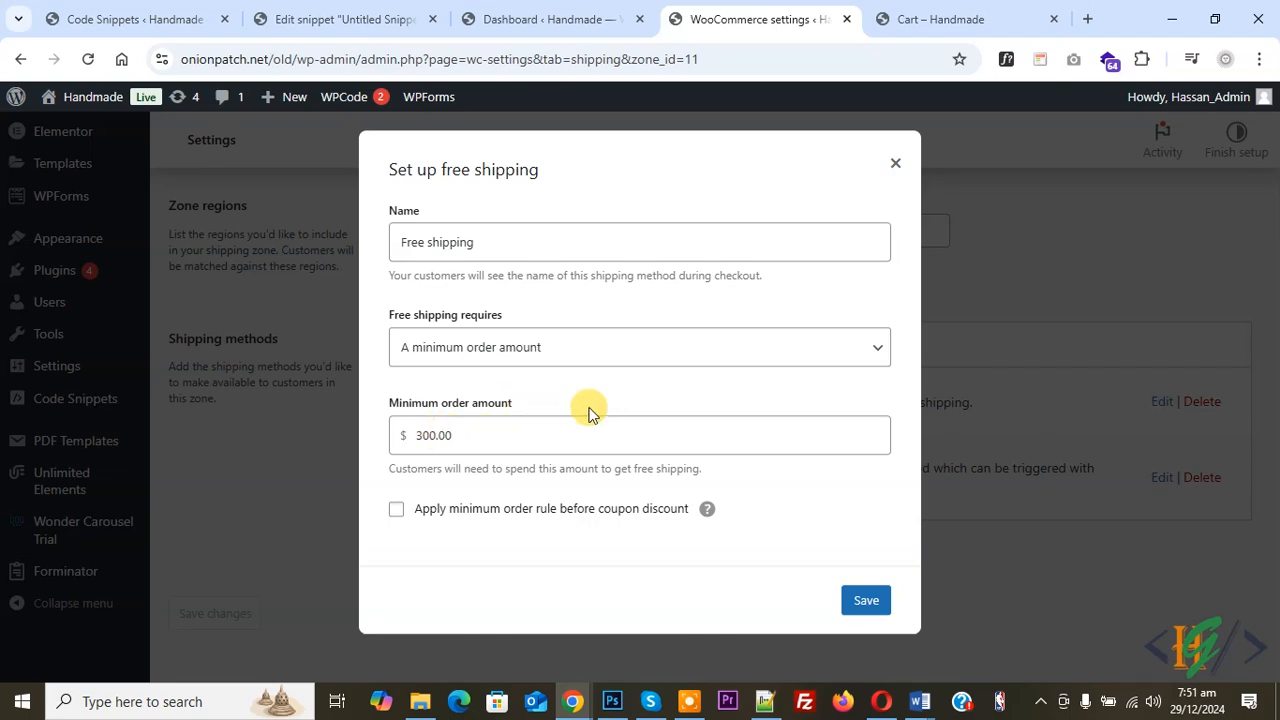
click(890, 164)
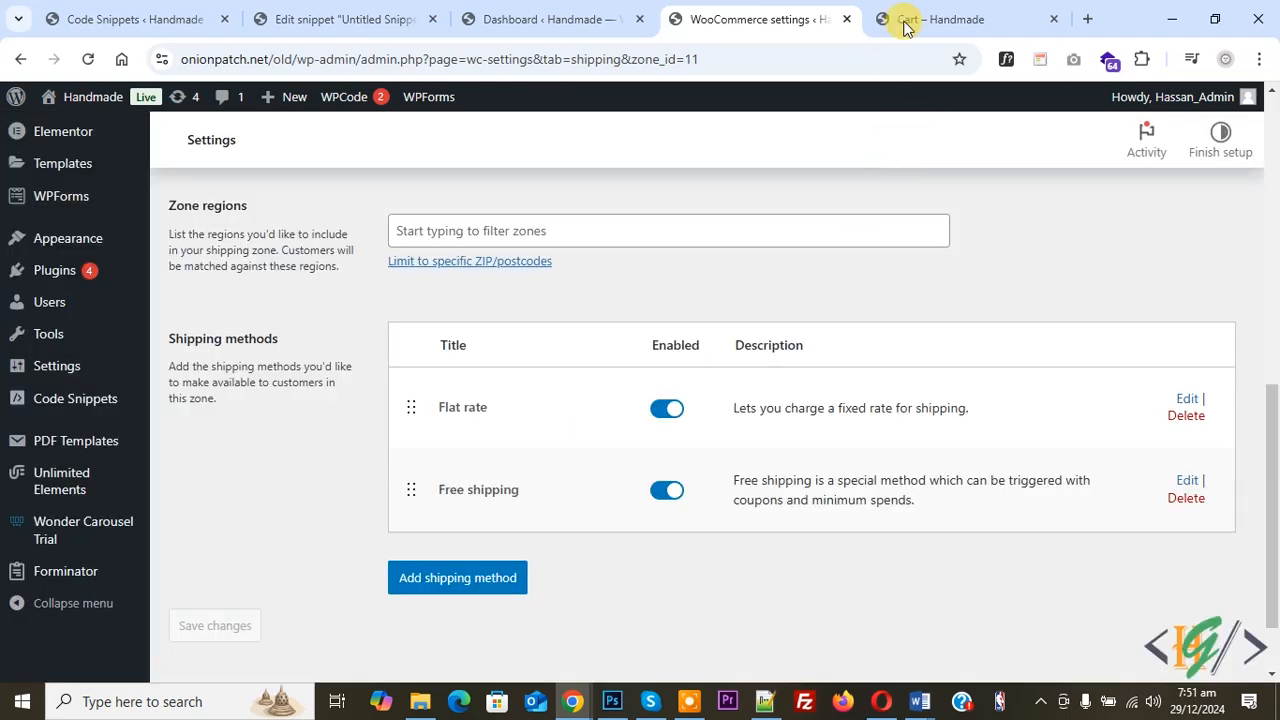
- Go to the WordPress page for adding plugins and search for "wpcode" to examine the WPCode plugin entry
click(938, 19)
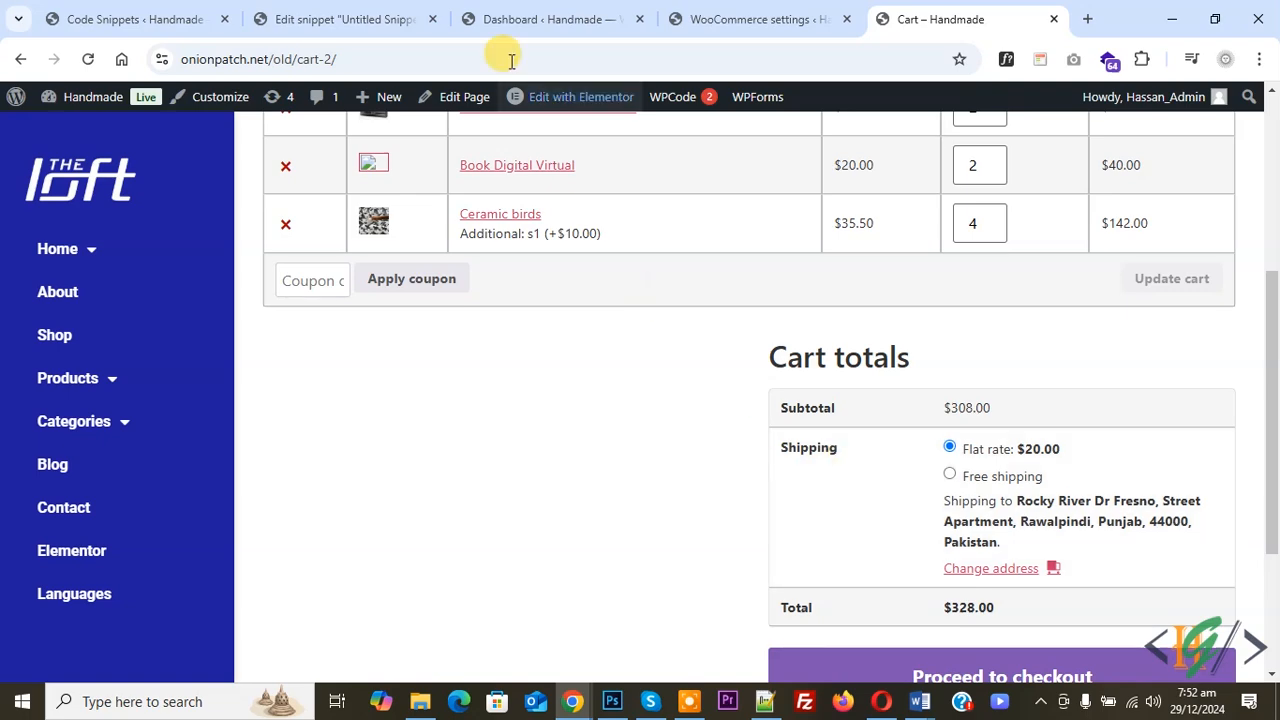
click(510, 18)
scroll(297, 352, down, 4)
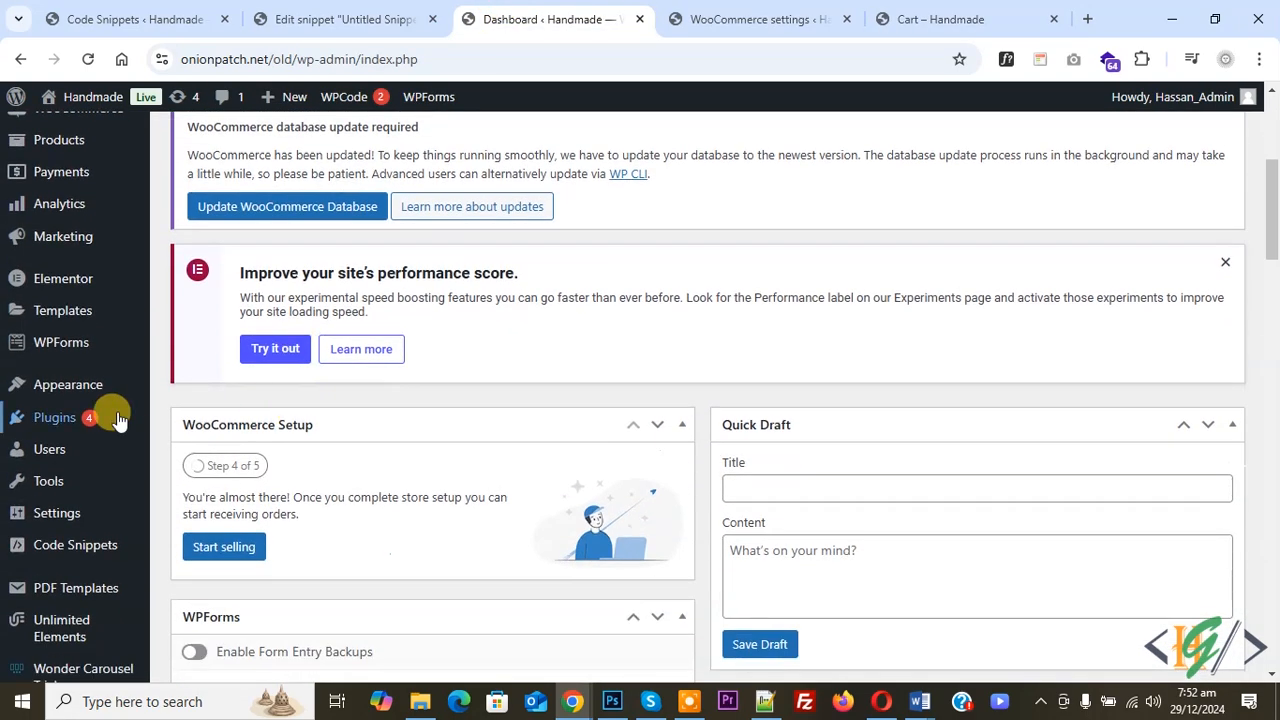
mouse_move(120, 417)
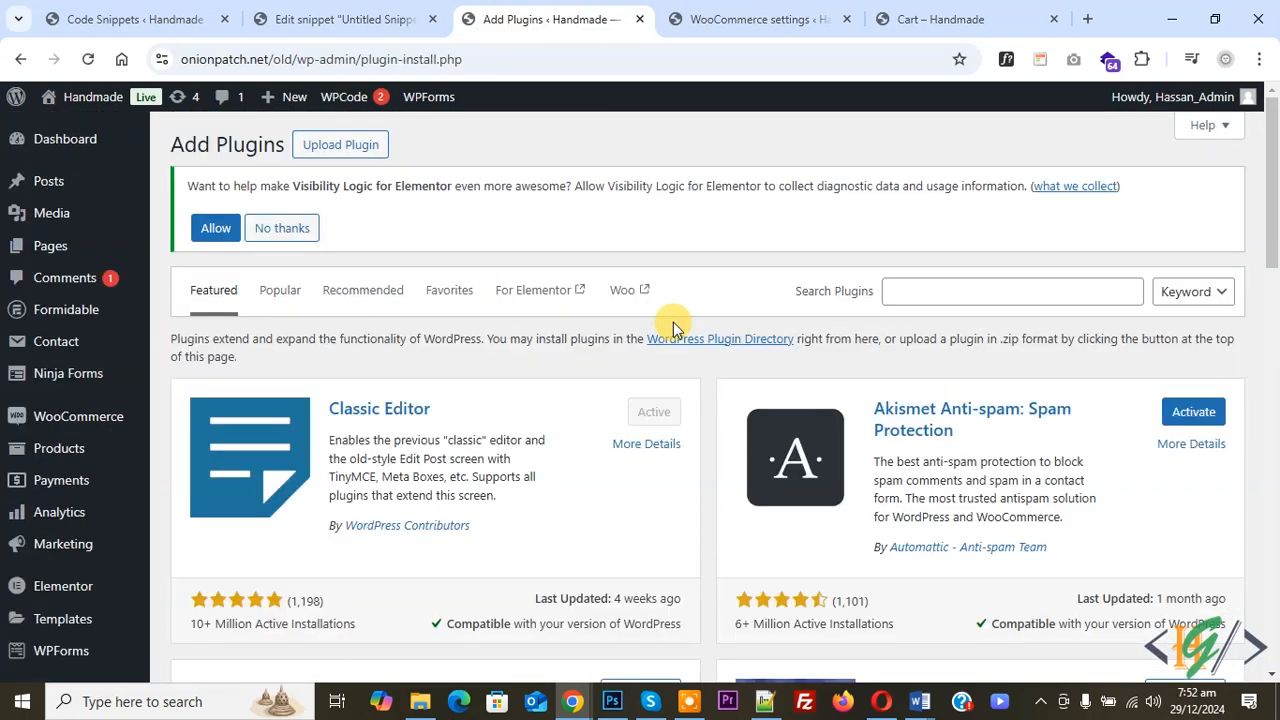
click(921, 298)
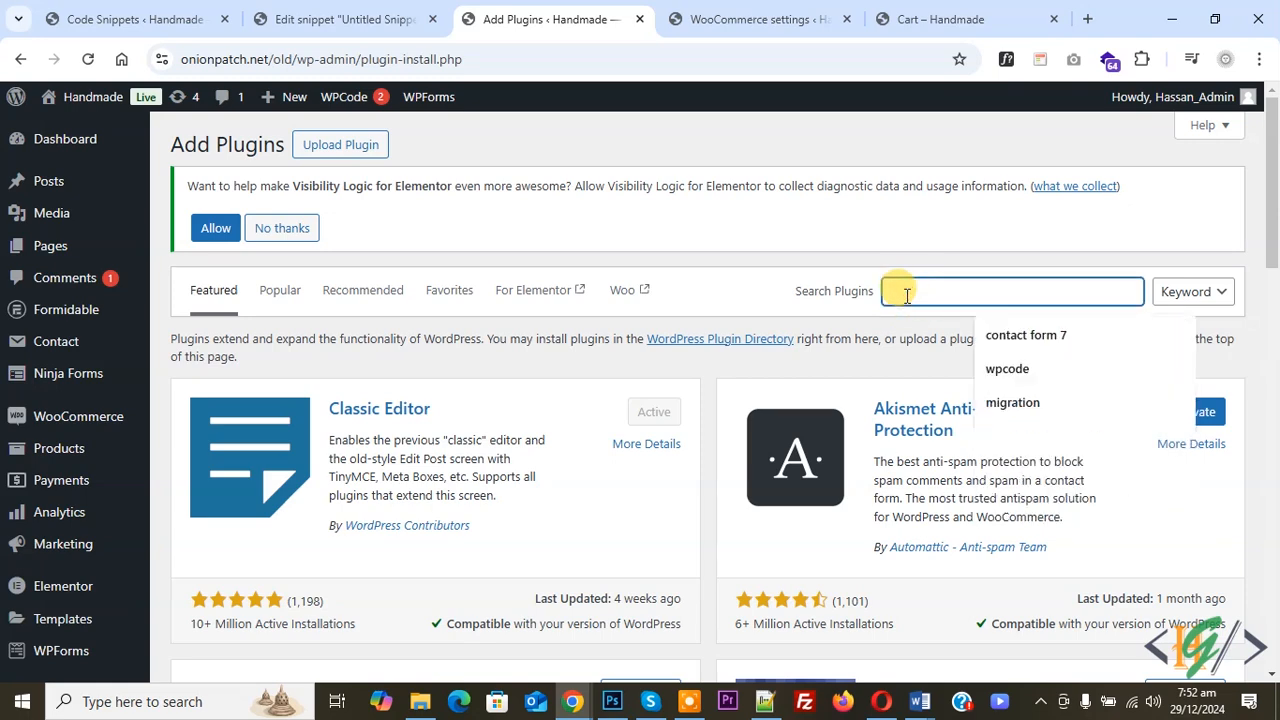
text(wpcode)
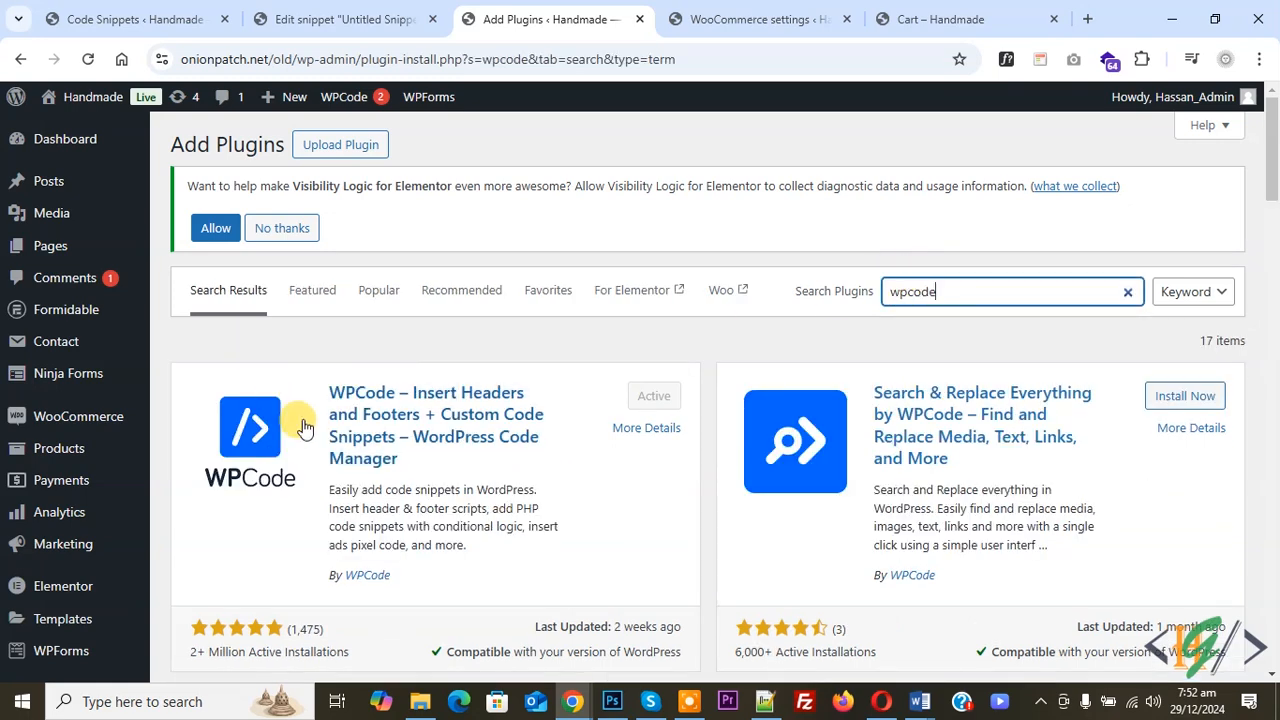
scroll(352, 385, down, 1)
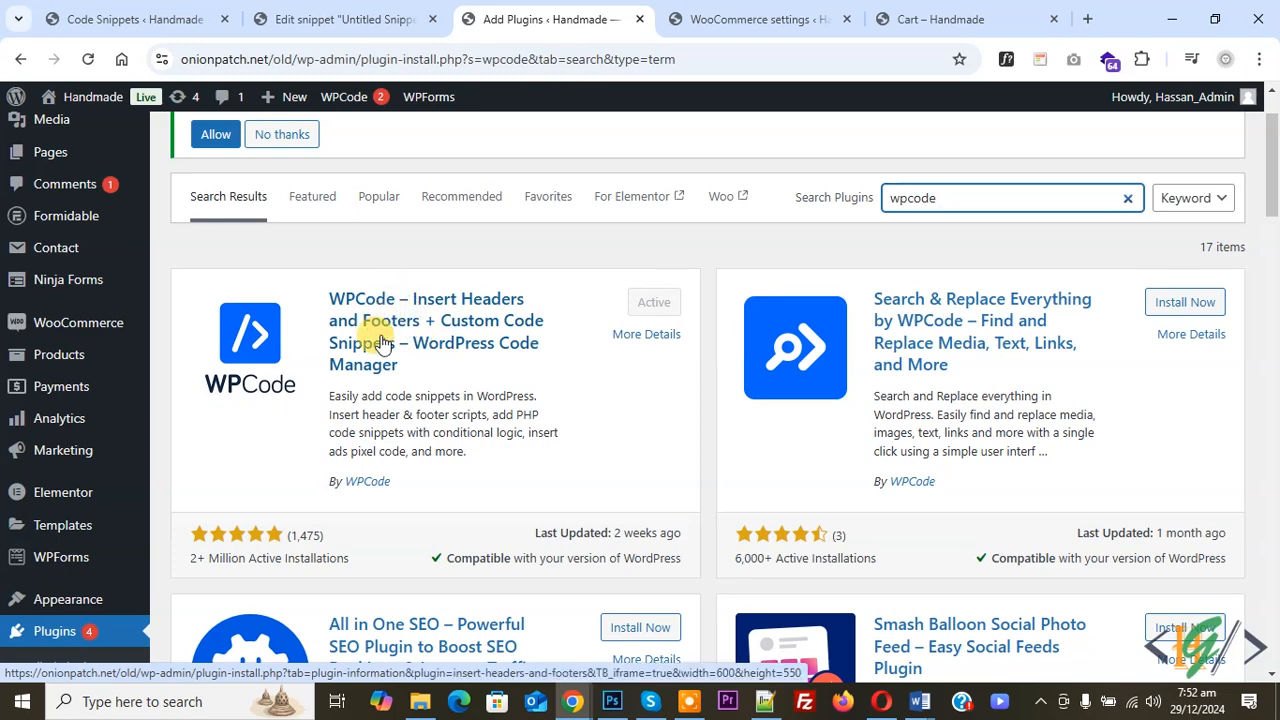
scroll(380, 320, down, 2)
scroll(378, 318, down, 1)
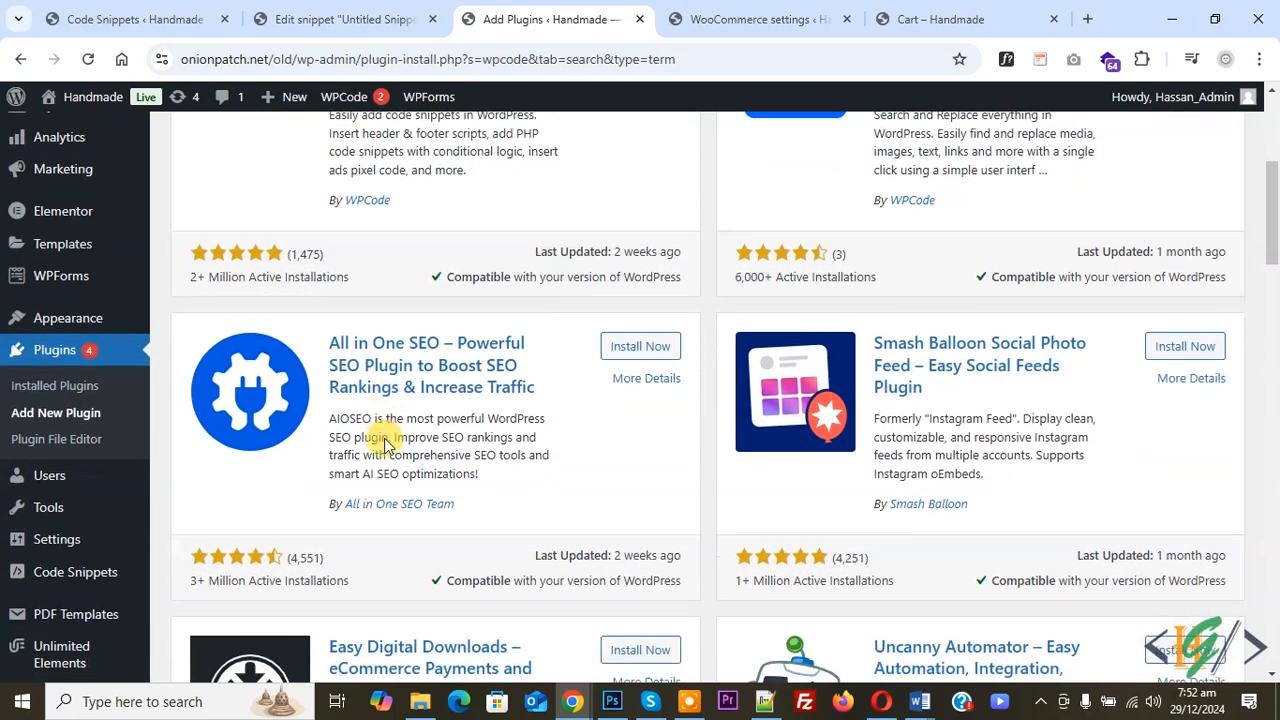
- Add a new custom code snippet in WPCode with PHP Snippet as its code type
mouse_move(90, 573)
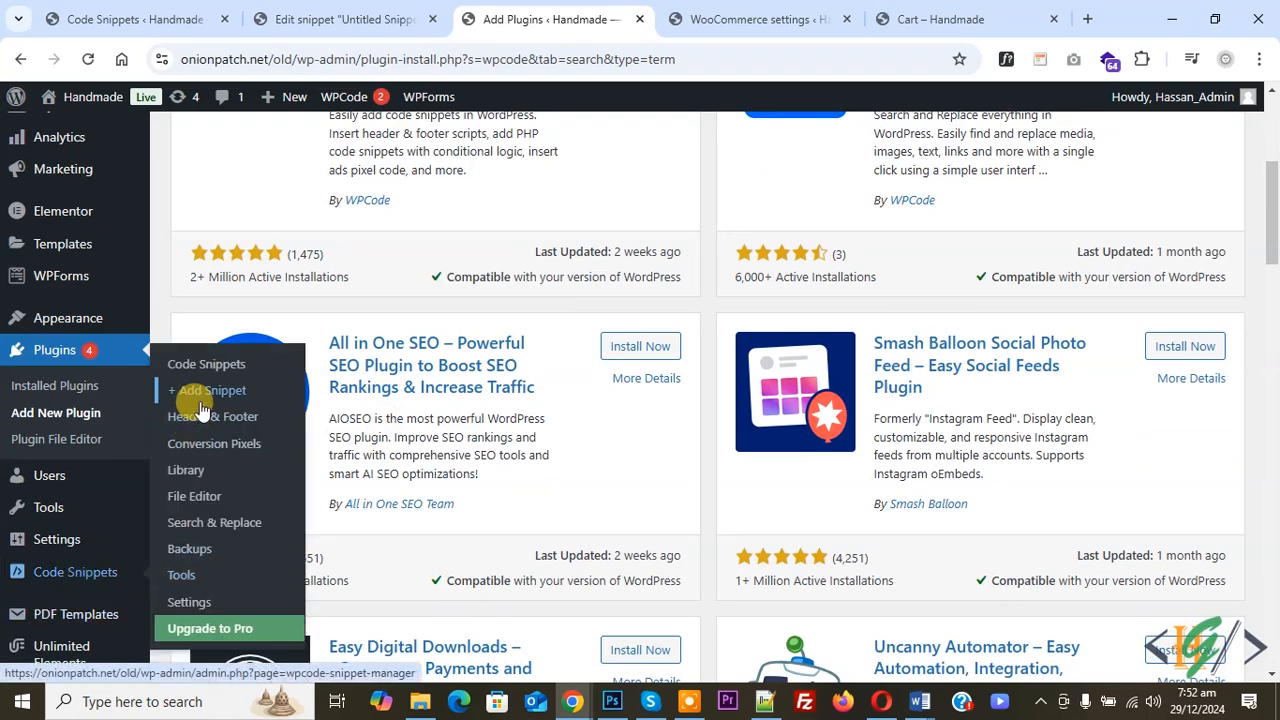
scroll(600, 290, down, 2)
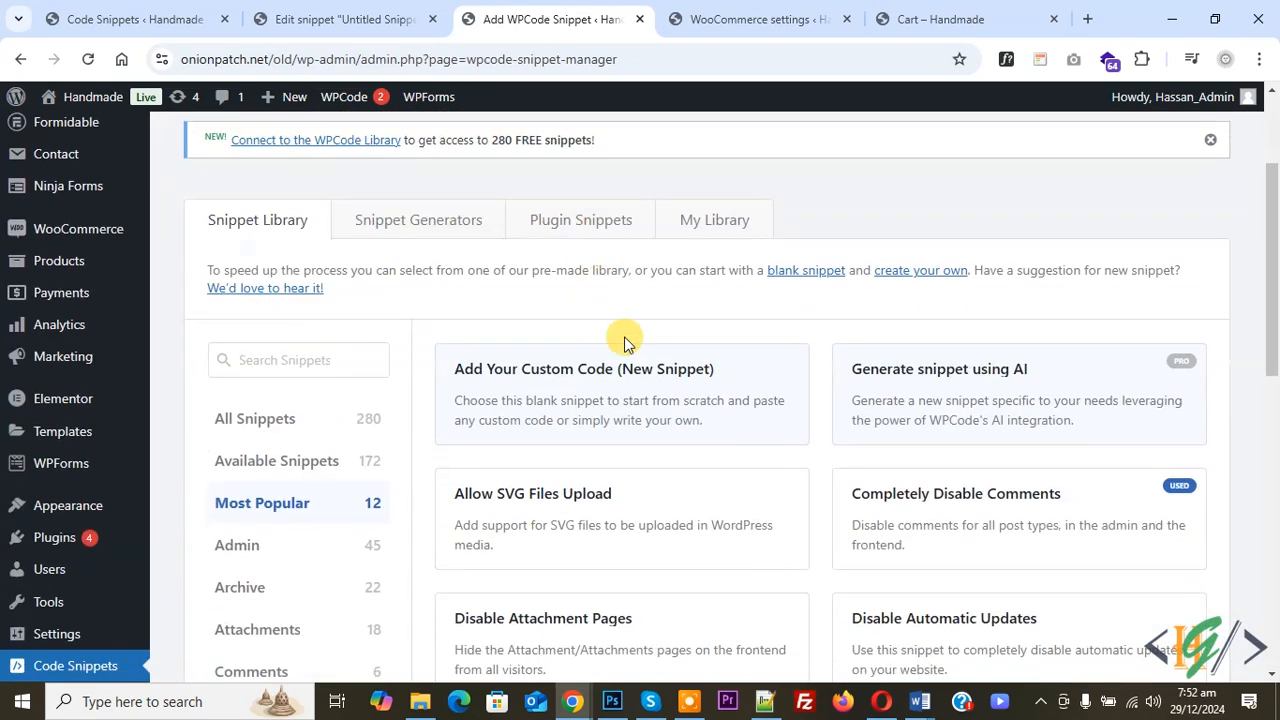
click(596, 420)
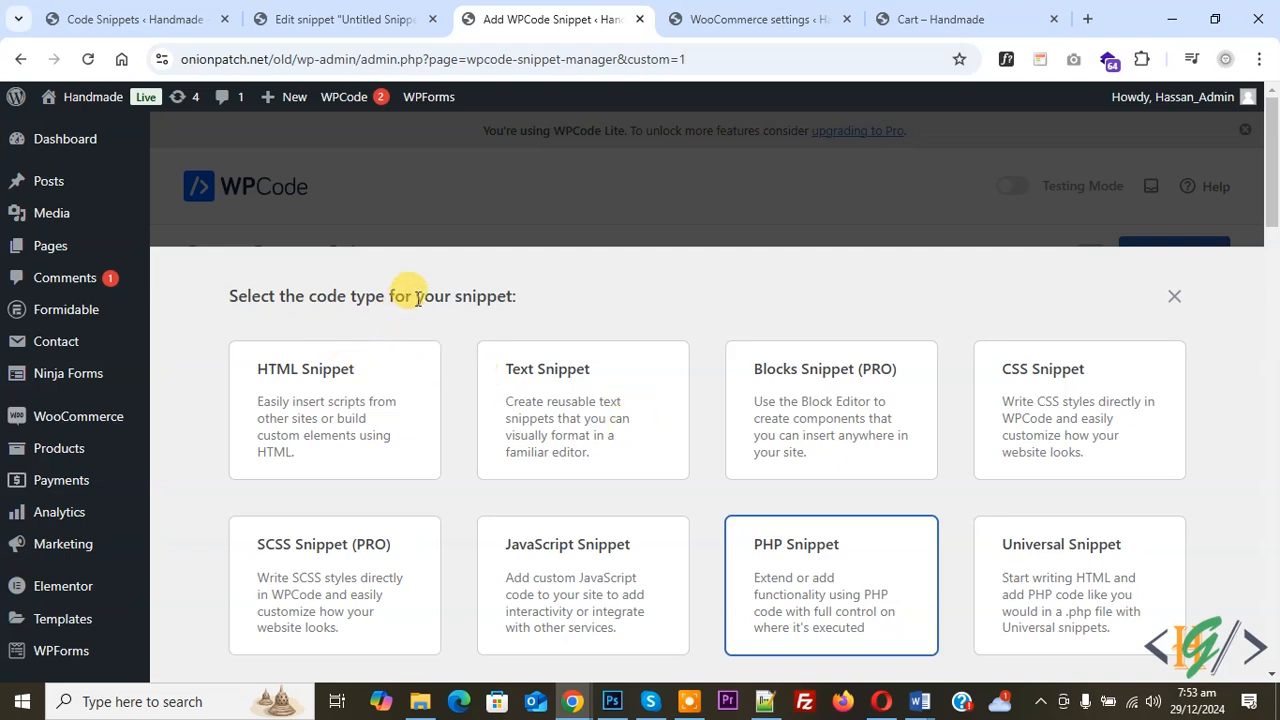
click(838, 587)
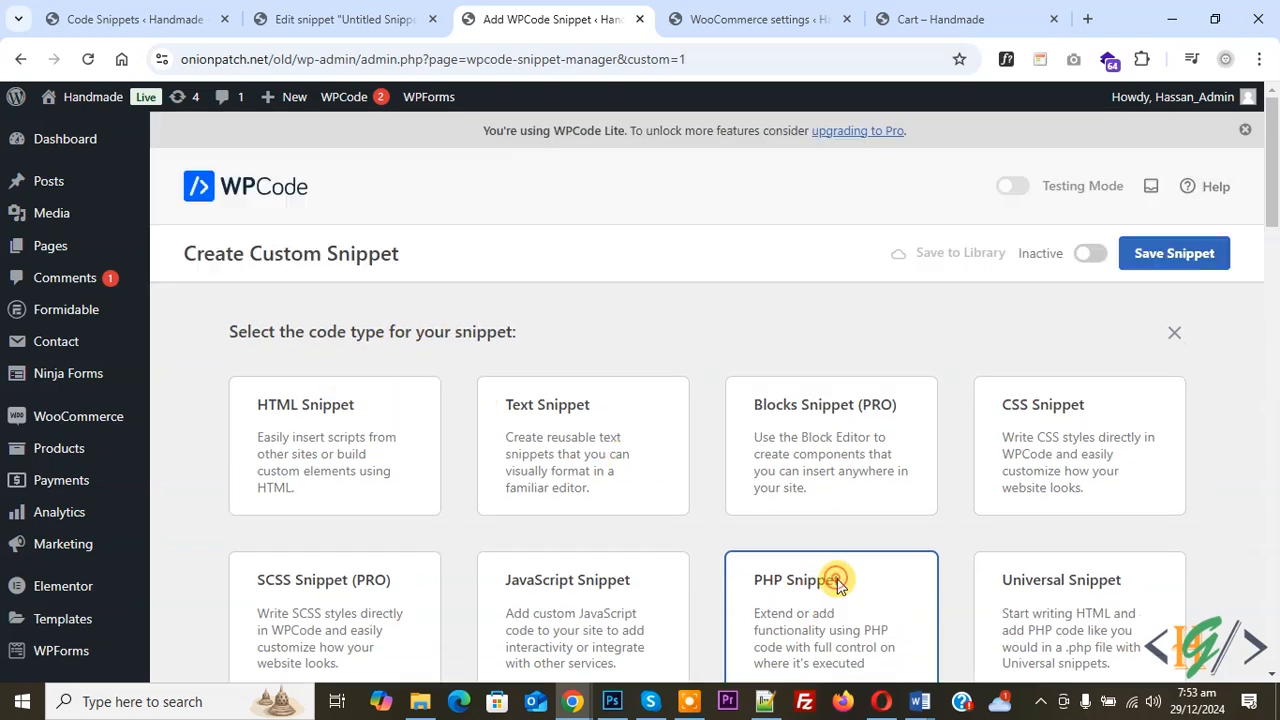
drag(200, 253, 400, 251)
scroll(362, 248, down, 2)
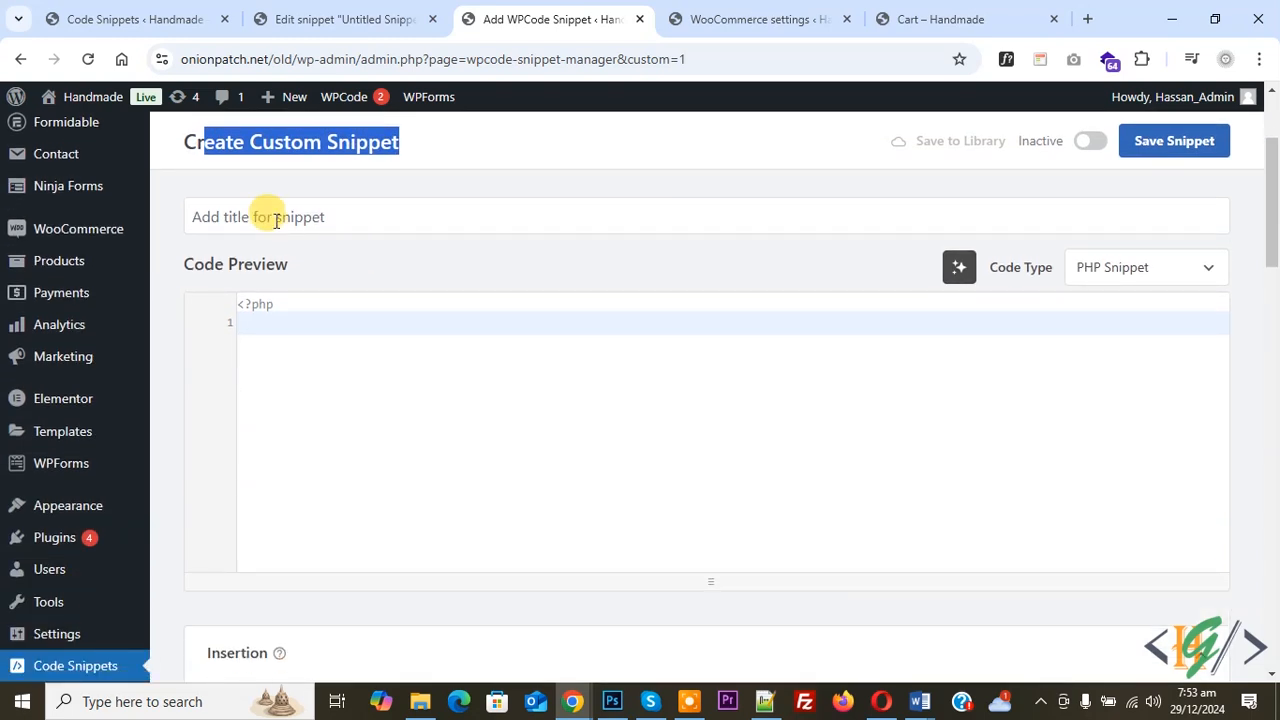
- Enter the PHP code hooking conditional_shipping_methods_free_flat to woocommerce_package_rates, which removes flat_rate:19 for cart totals of $300 or more
click(311, 336)
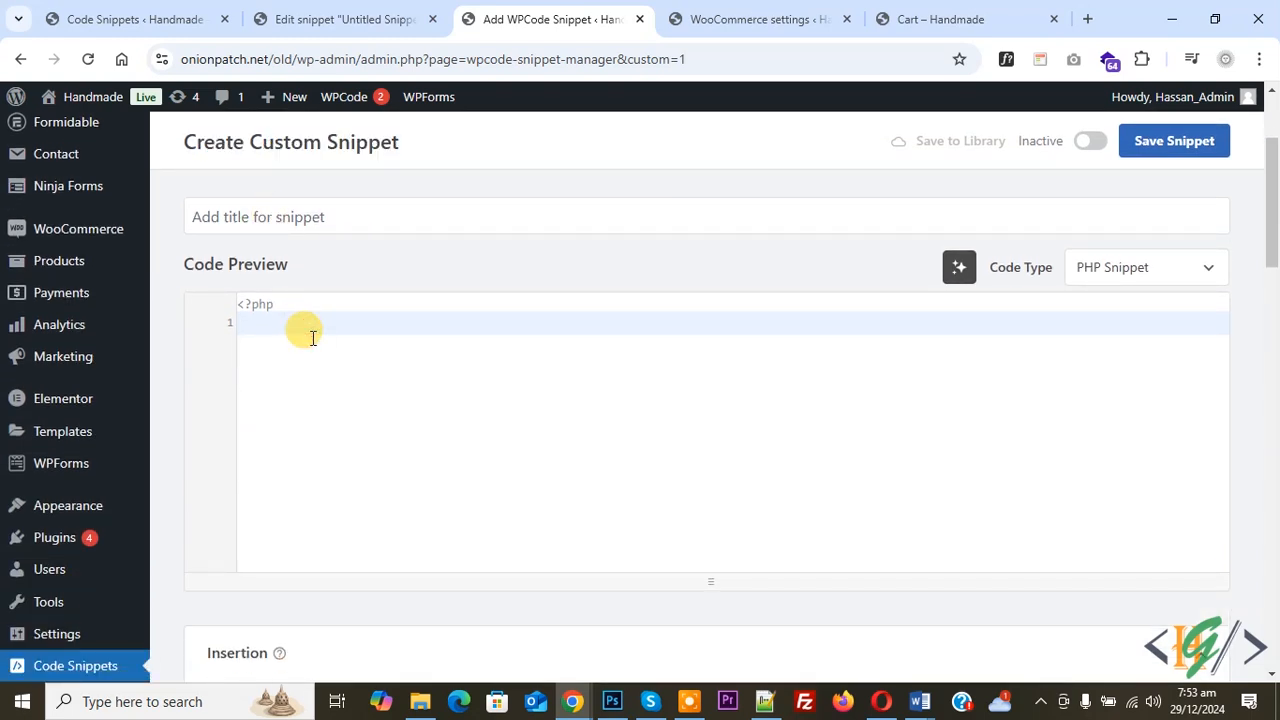
text(add_filter('woocommerce_package_rates', 'conditional_shipping_methods_free_flat', 10, 2); function conditional_shipping_methods_free_flat($rates, $package) {     // Get the cart total     $cart_total = WC()->cart->subtotal;      // Check if the cart total is $300 or more     if ($cart_total >= 300) {         // Remove flat rate shipping if the total is $300 or more         if (isset($rates['flat_rate:19'])) {             unset($rates['flat_rate:19']);         }     }      return $rates; })
drag(246, 537, 177, 253)
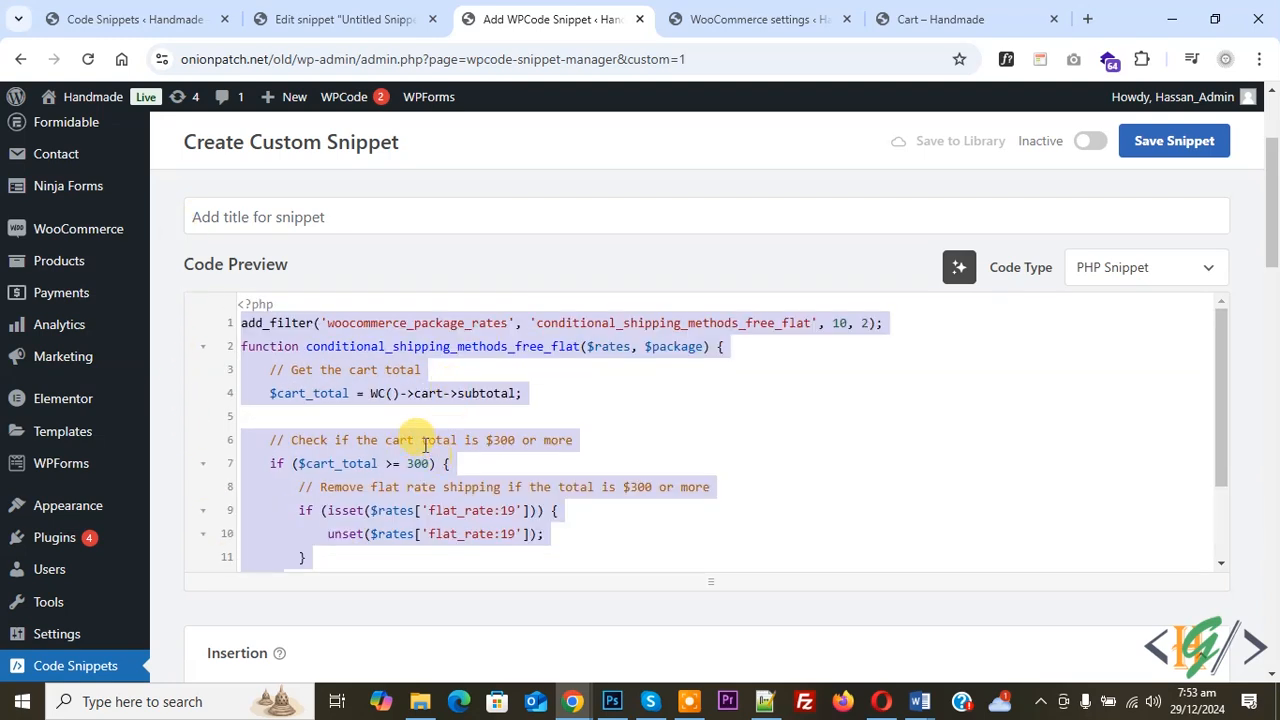
click(322, 445)
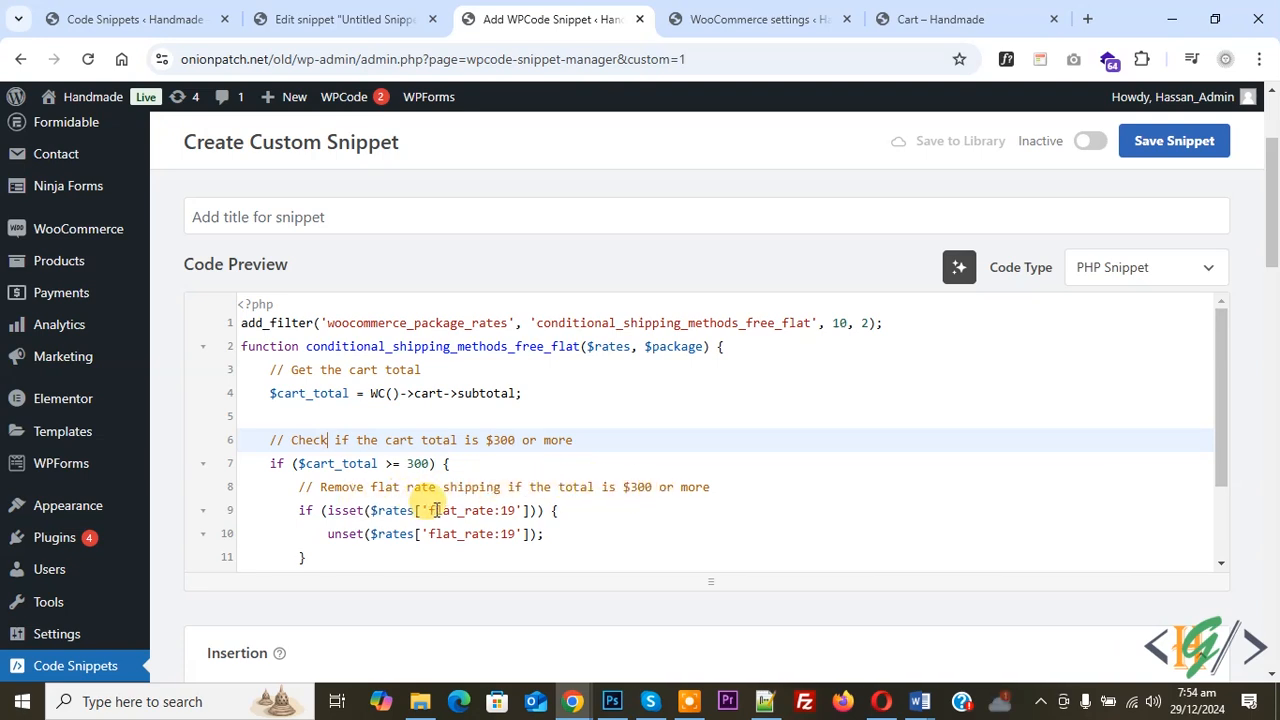
- Inspect the Flat rate shipping option on the cart page and examine its value attribute to compare with the ID in the code
drag(435, 507, 502, 520)
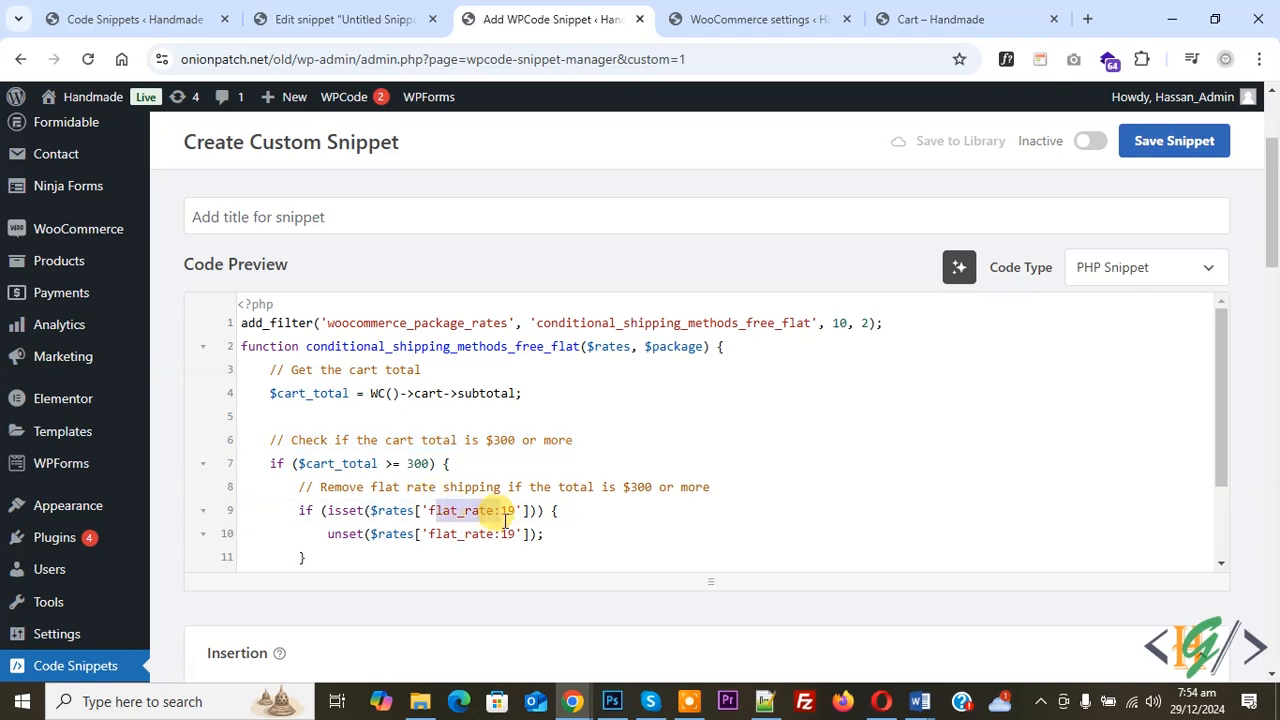
click(962, 14)
scroll(880, 380, down, 1)
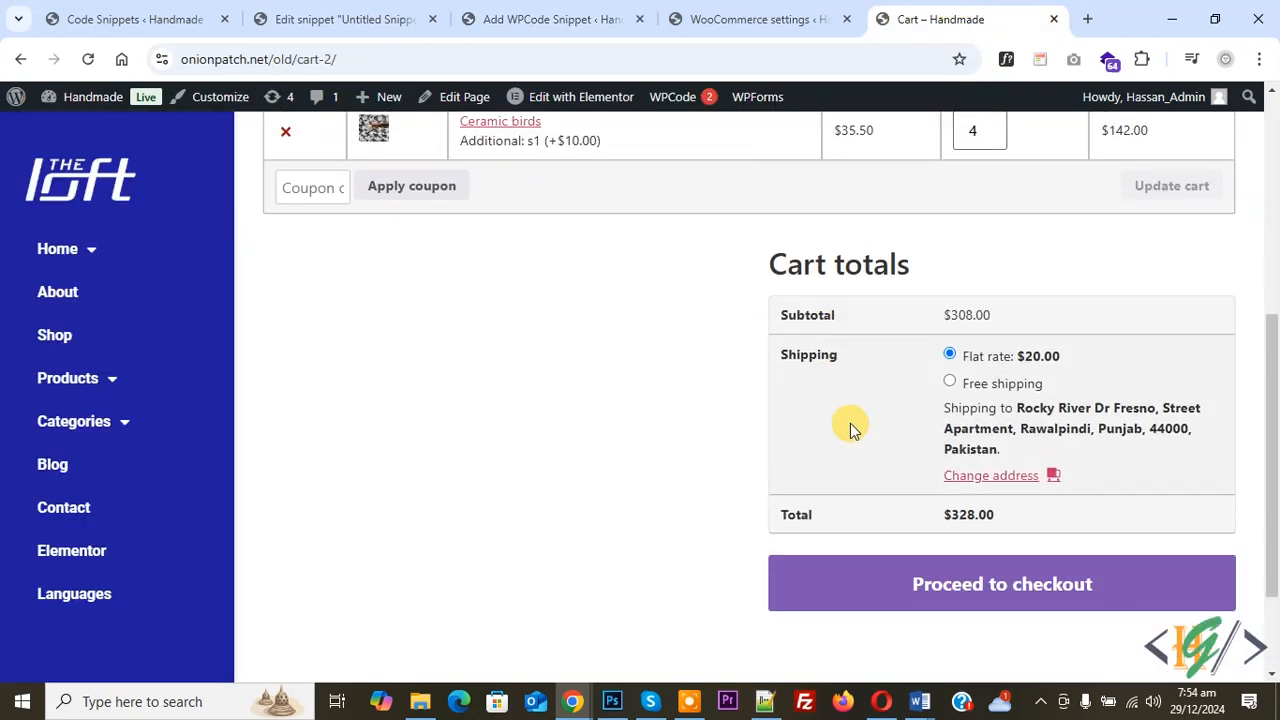
right_click(983, 360)
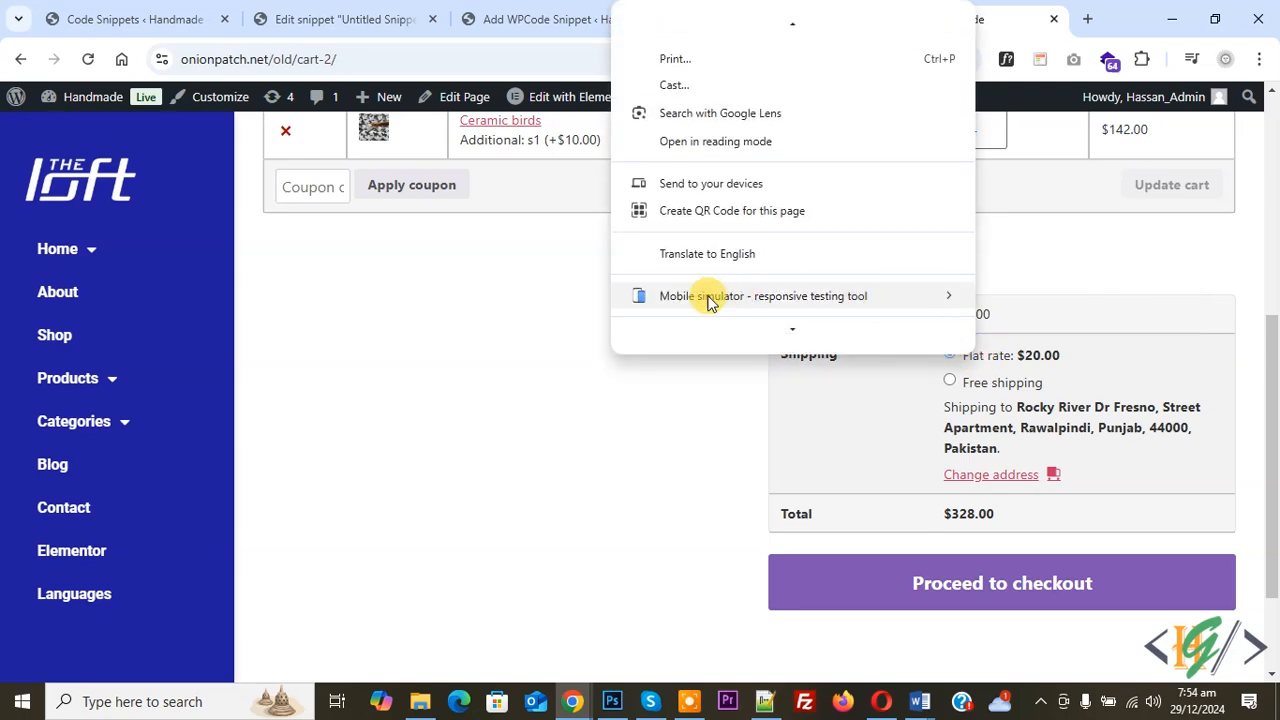
click(701, 327)
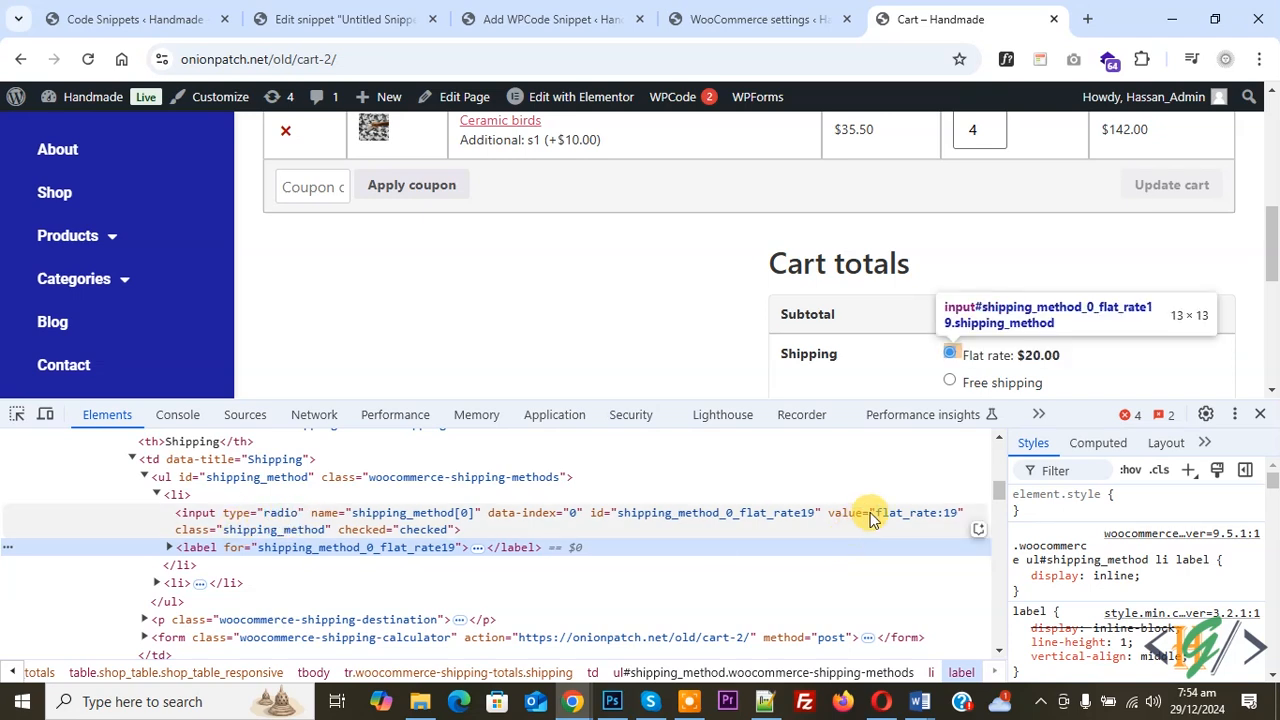
click(928, 518)
double_click(928, 514)
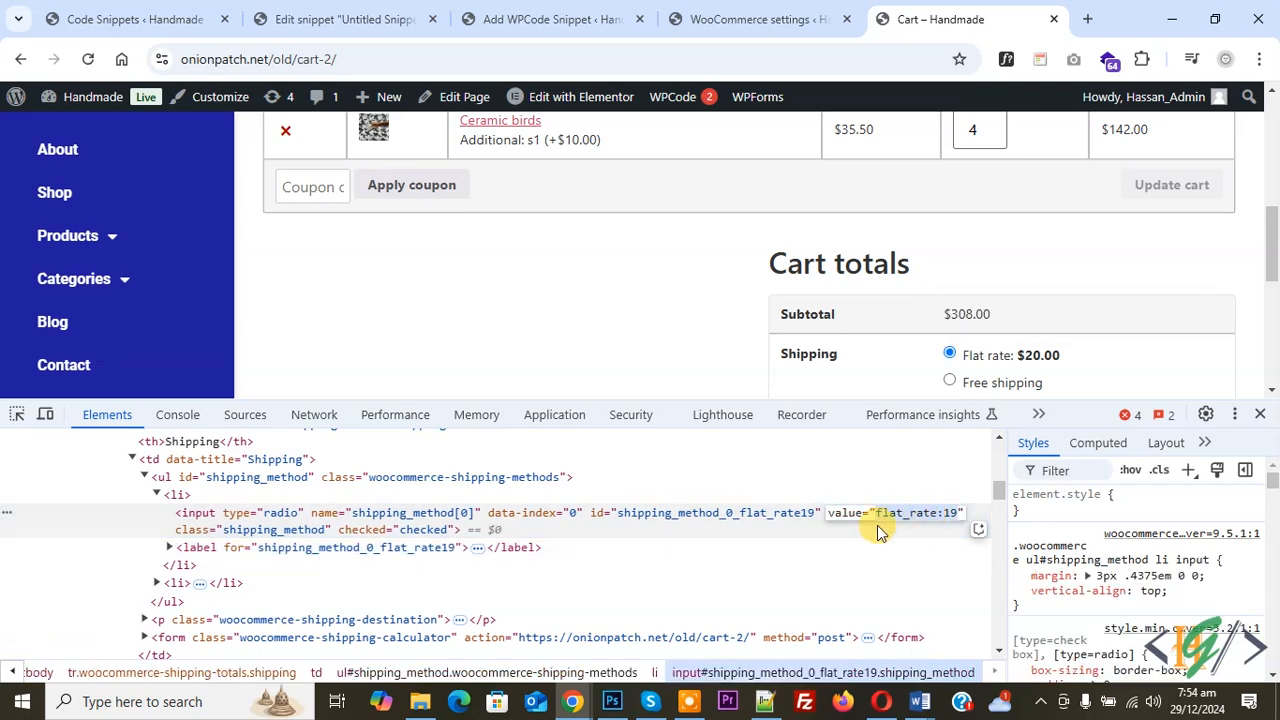
- Activate the new PHP snippet with Auto Insert set to Run Everywhere, and save it
click(550, 19)
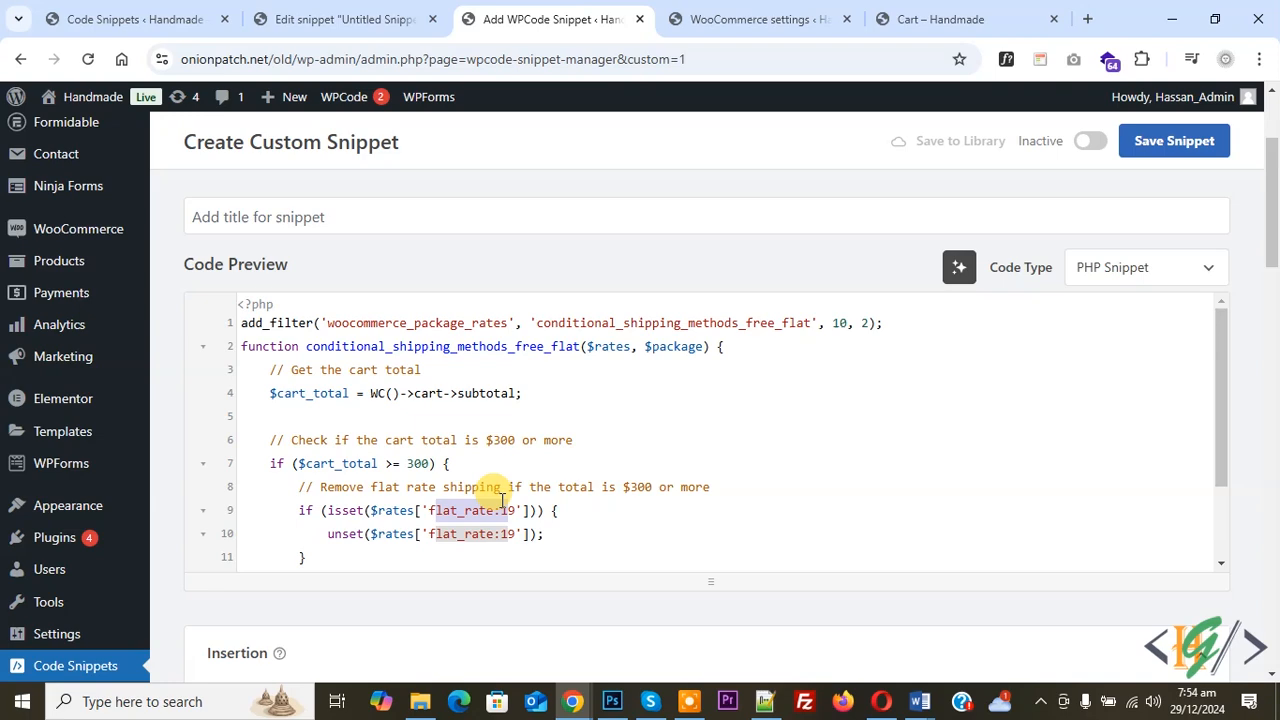
scroll(1270, 267, down, 3)
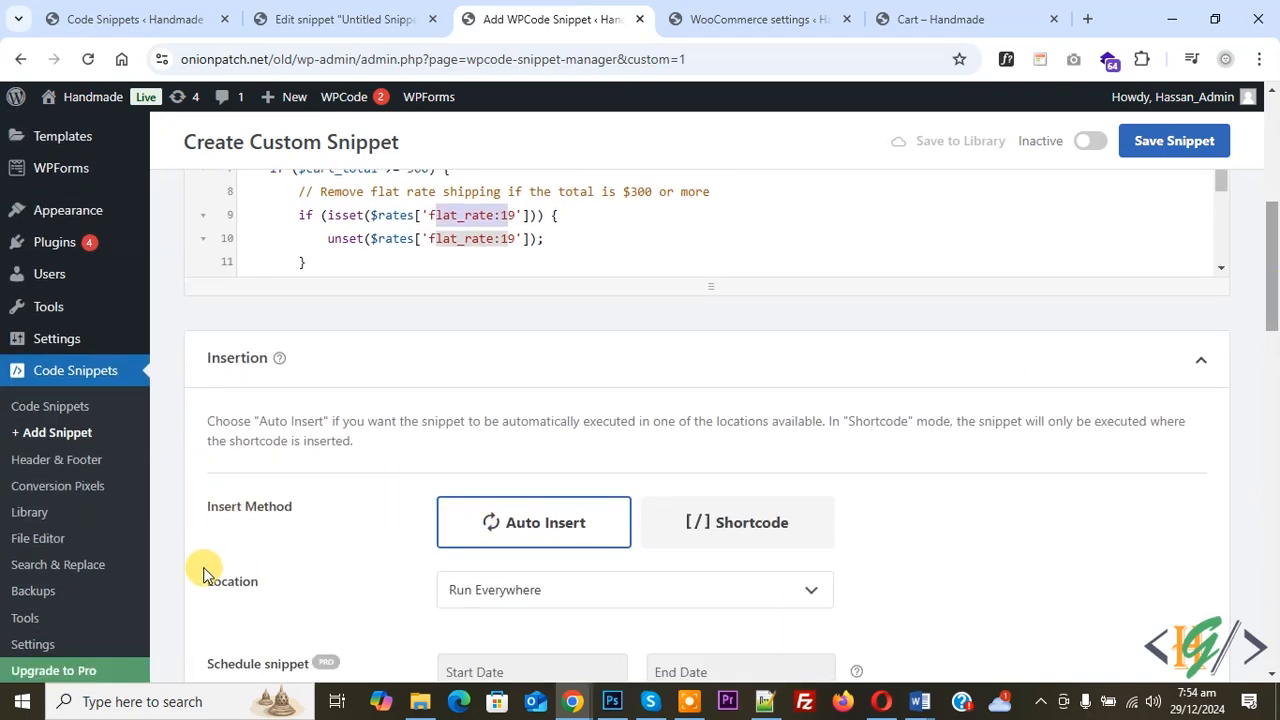
click(1088, 140)
click(1150, 148)
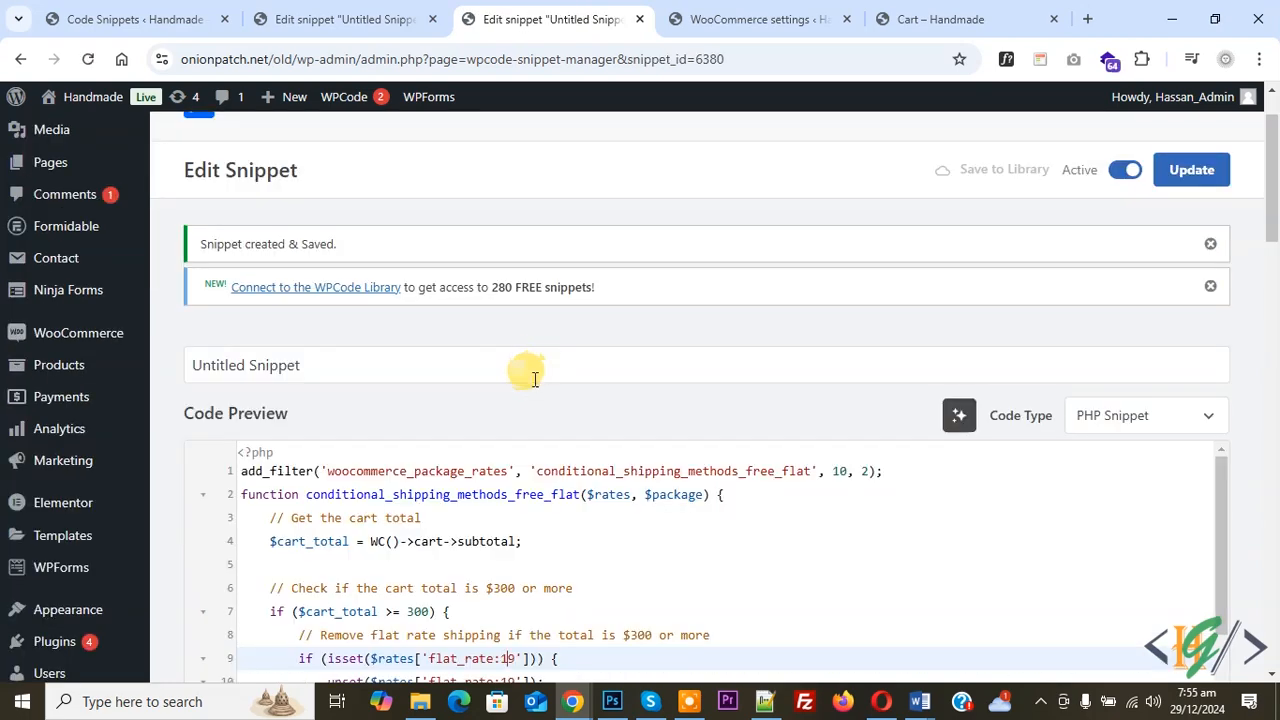
drag(196, 244, 508, 254)
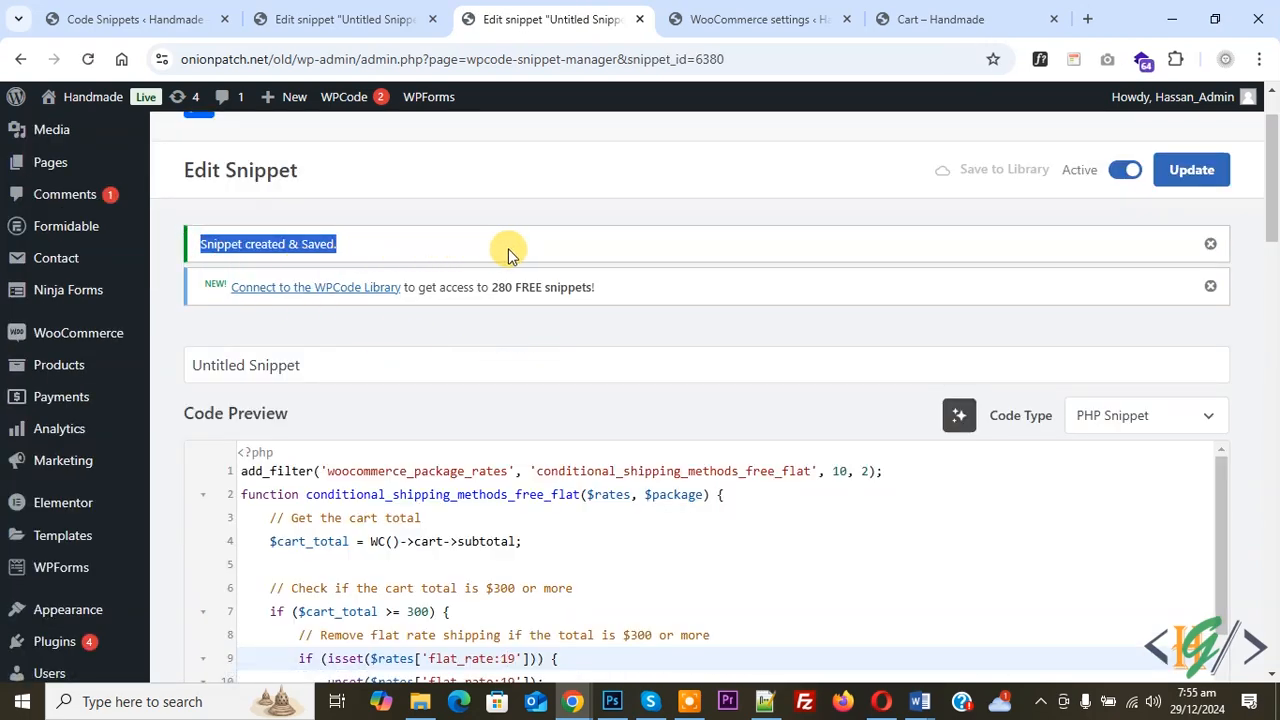
- Disable Flat rate and Free shipping in the Everywhere shipping zone and save, and re-enable both methods and save again
click(735, 14)
scroll(504, 288, up, 4)
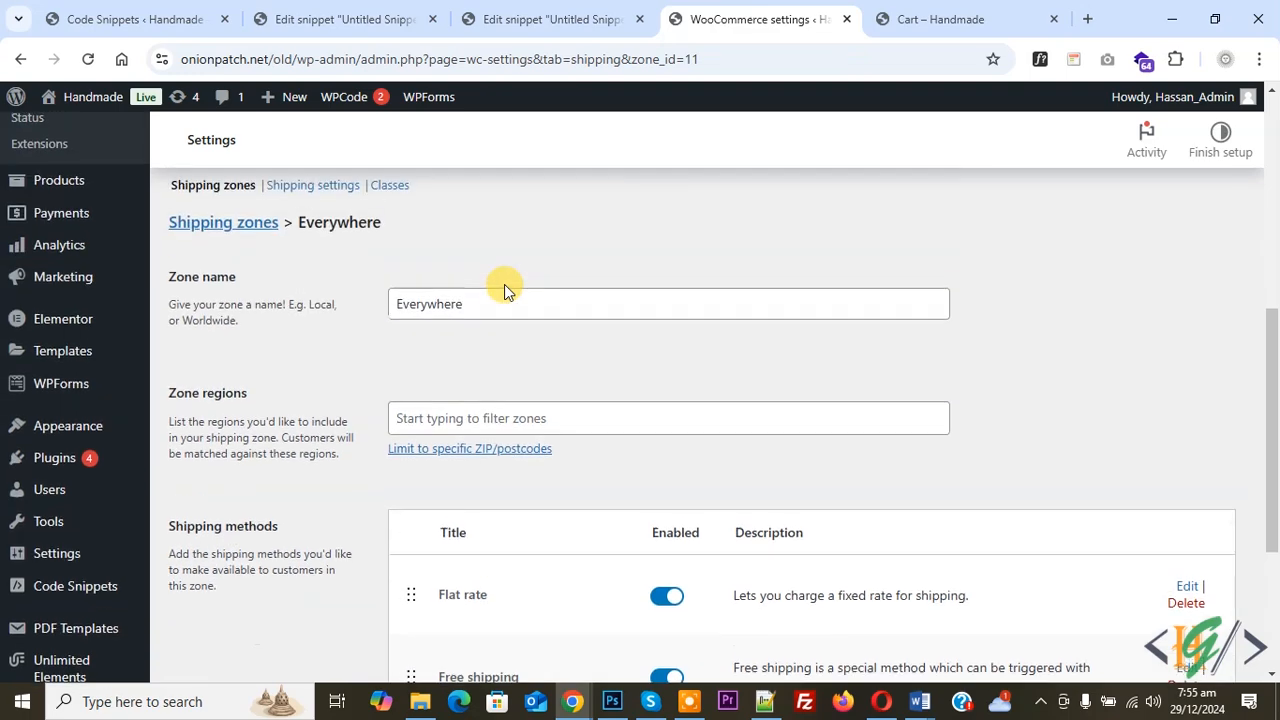
scroll(371, 383, down, 5)
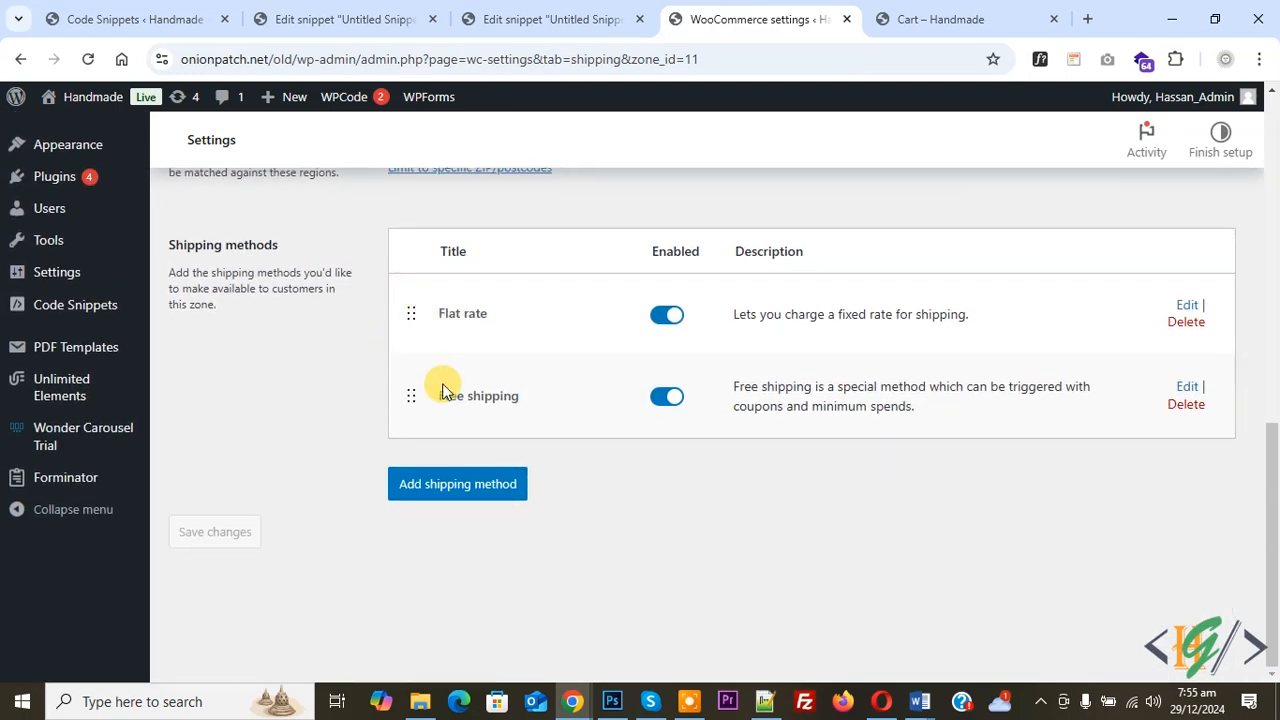
click(666, 316)
click(666, 398)
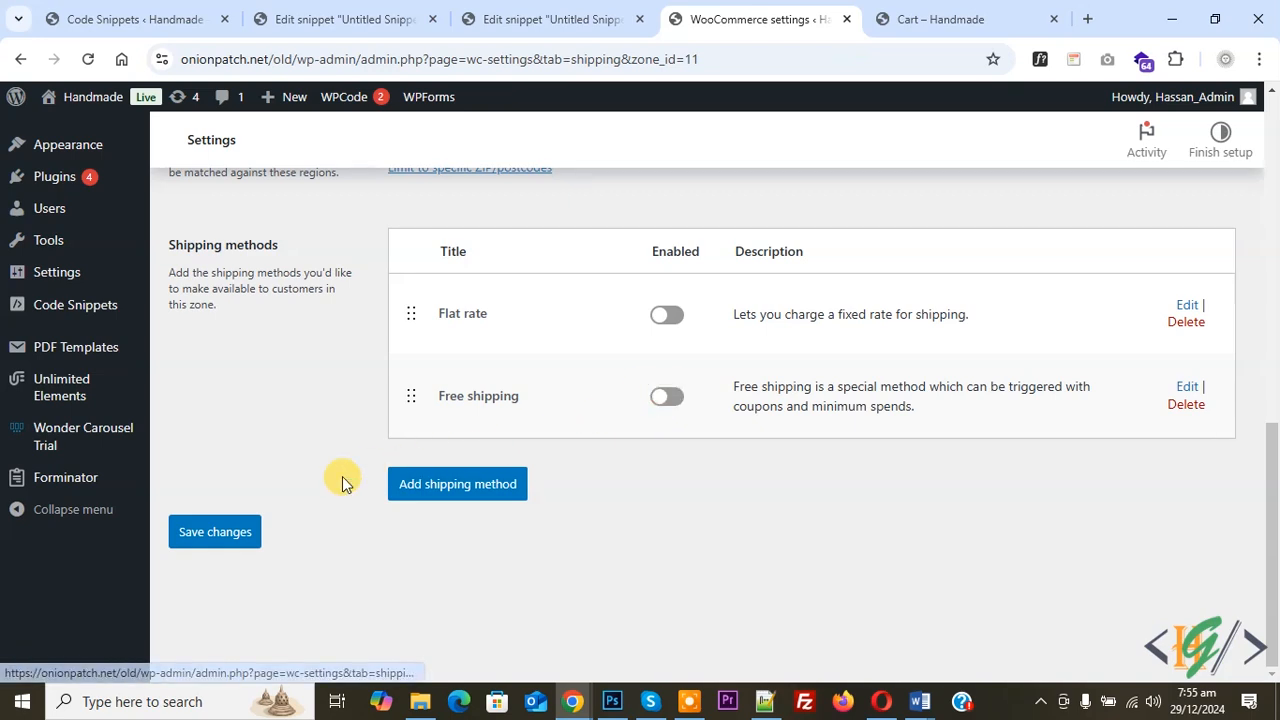
click(181, 531)
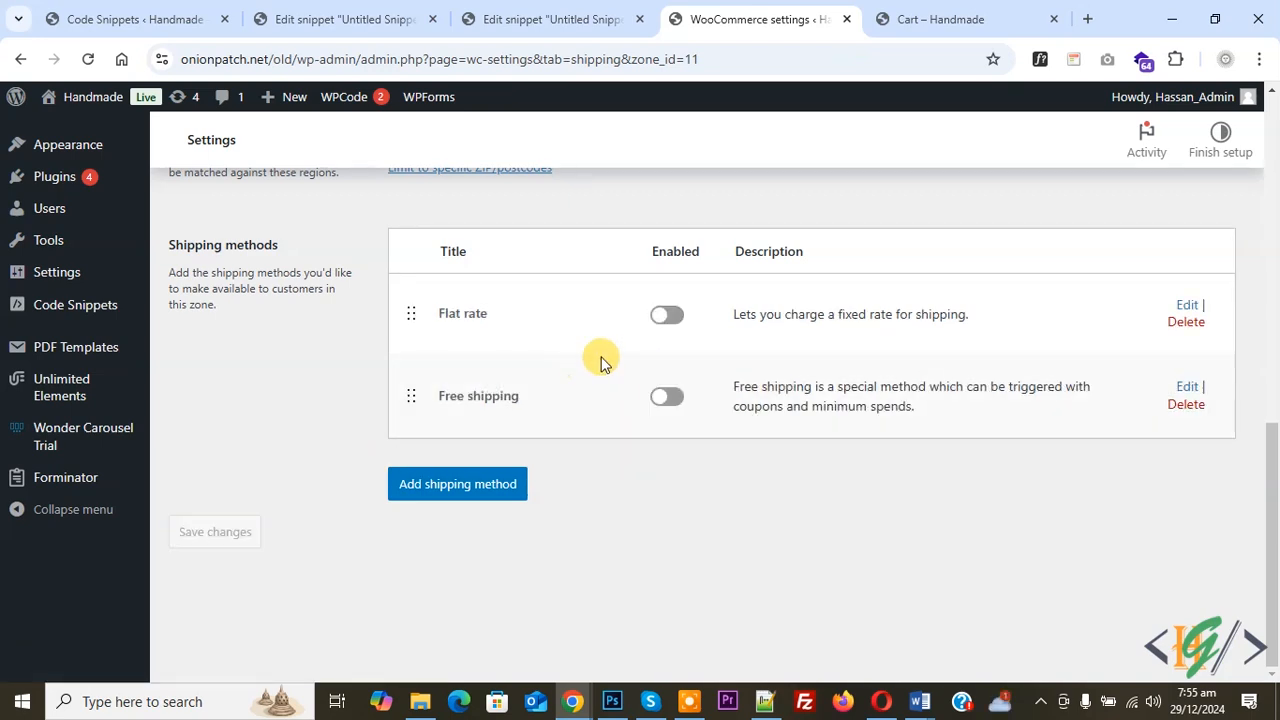
click(668, 316)
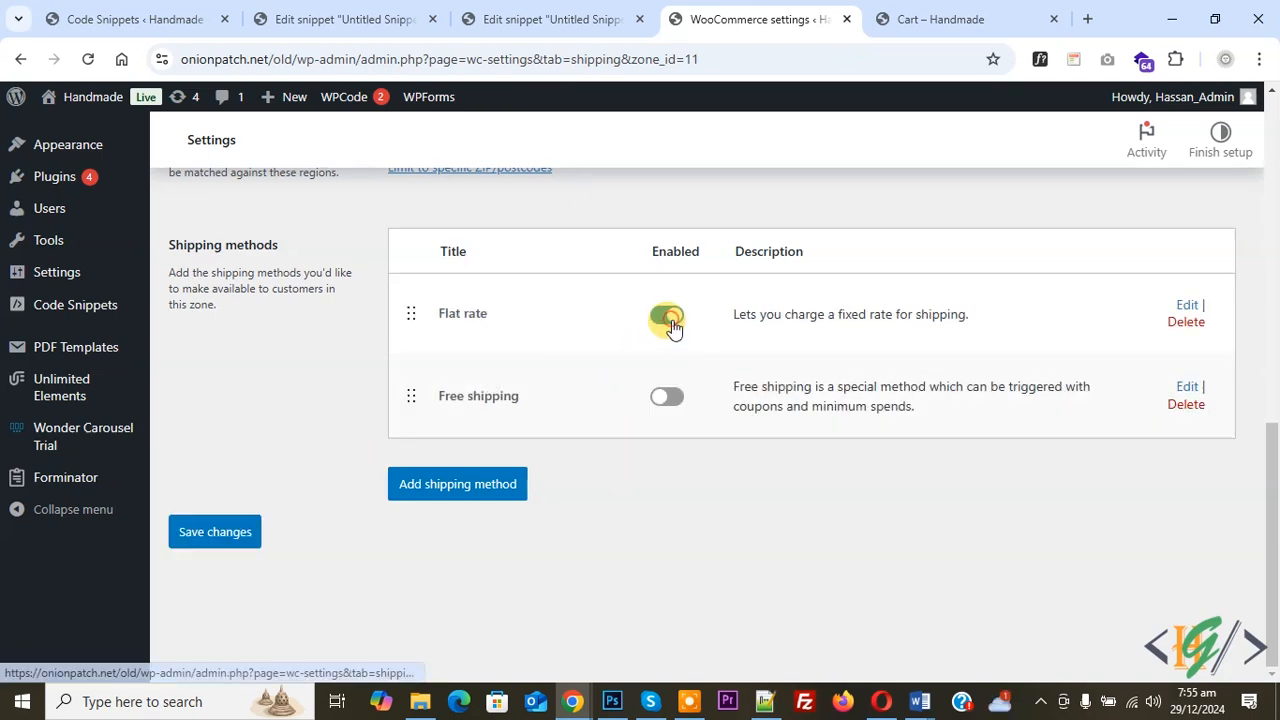
click(214, 531)
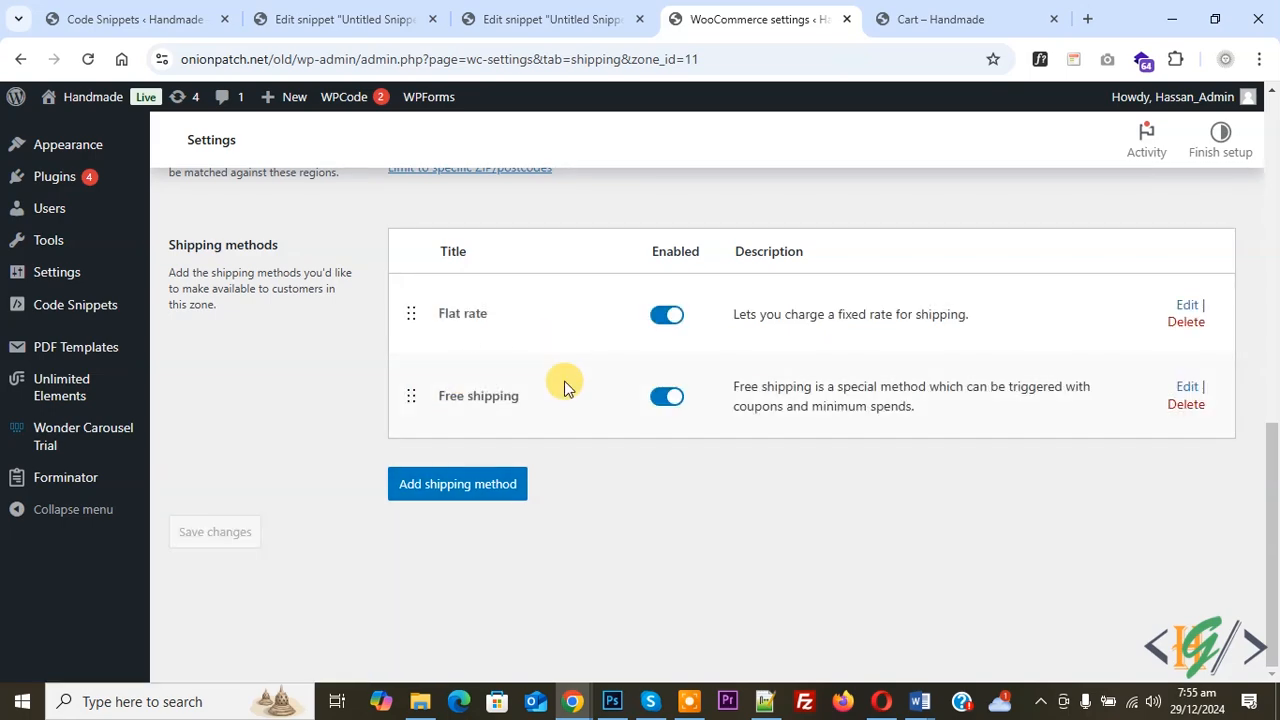
- Reload the cart page and close the developer tools to examine the shipping options in the cart totals
click(905, 15)
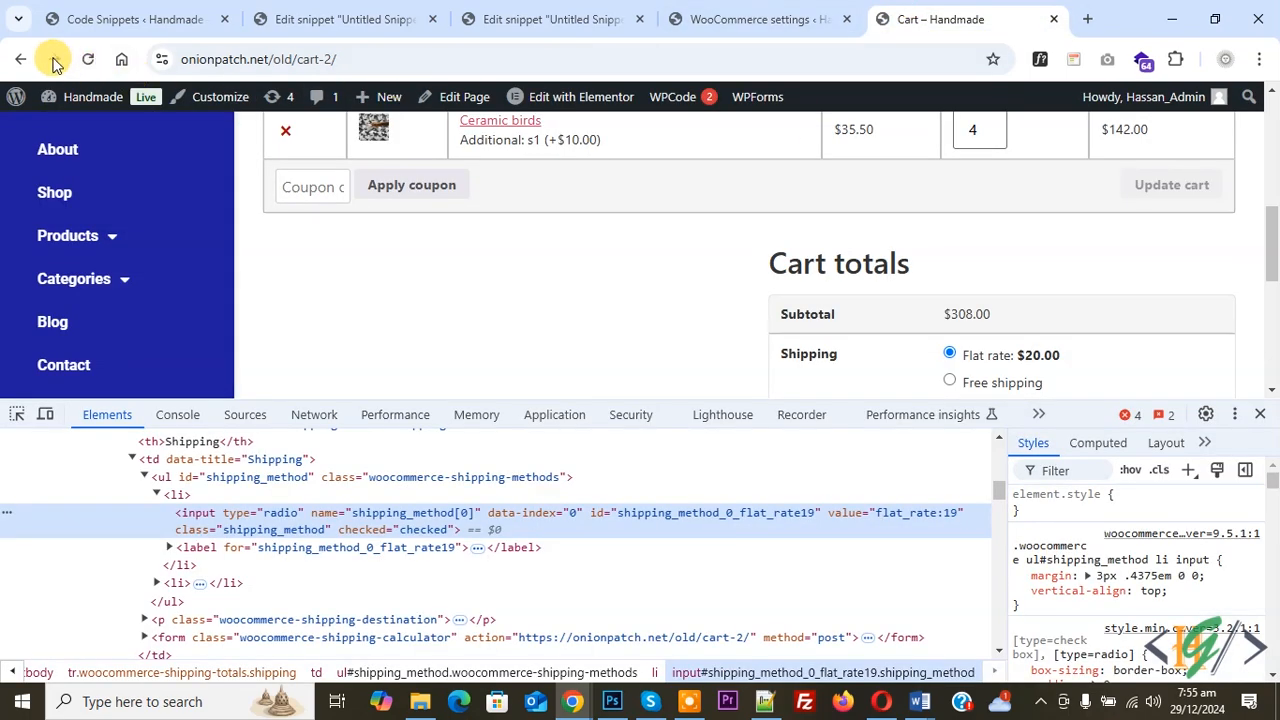
click(86, 64)
click(1259, 414)
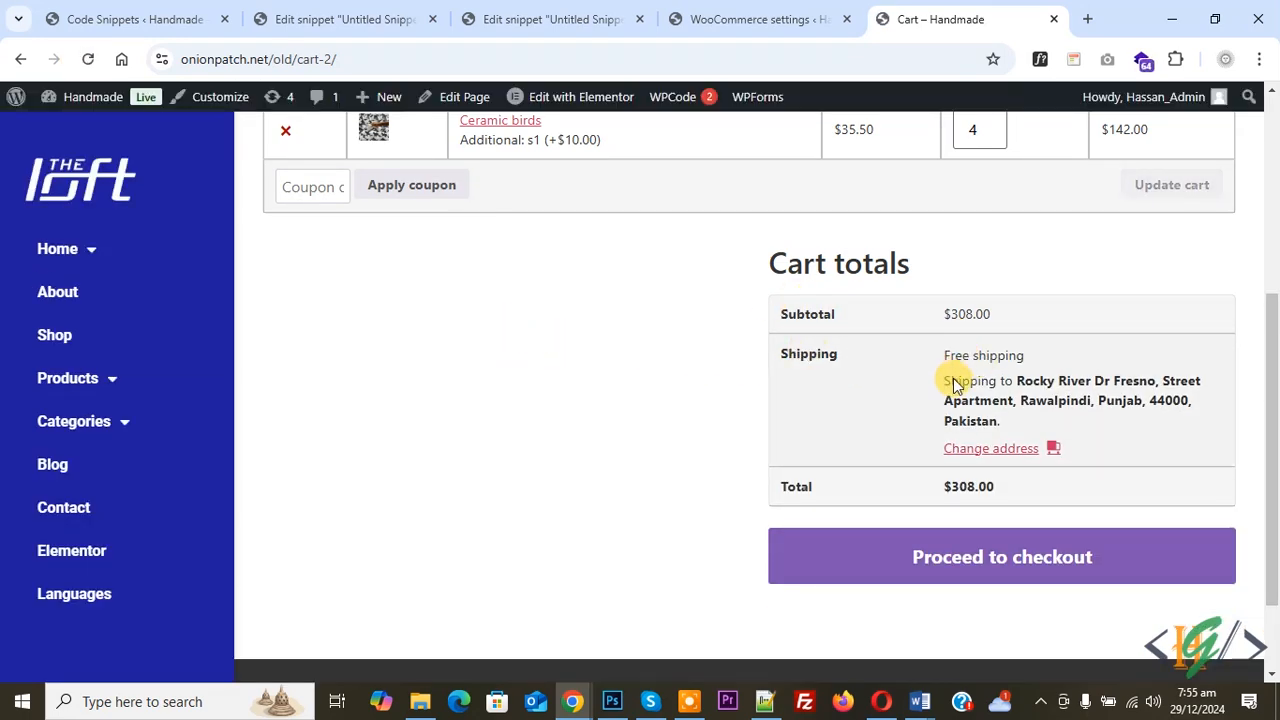
- Reduce the quantity of Ceramic birds with the s1 option to 3 and update the cart
scroll(952, 333, up, 1)
click(984, 228)
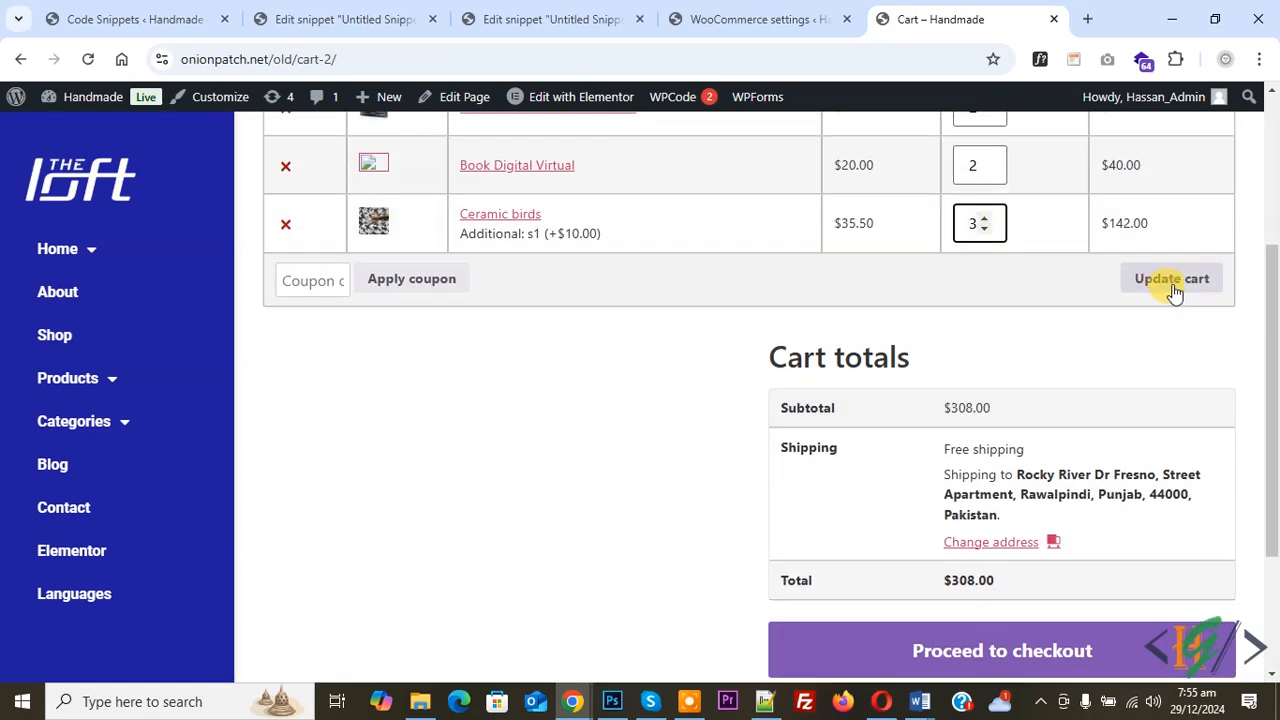
click(1172, 280)
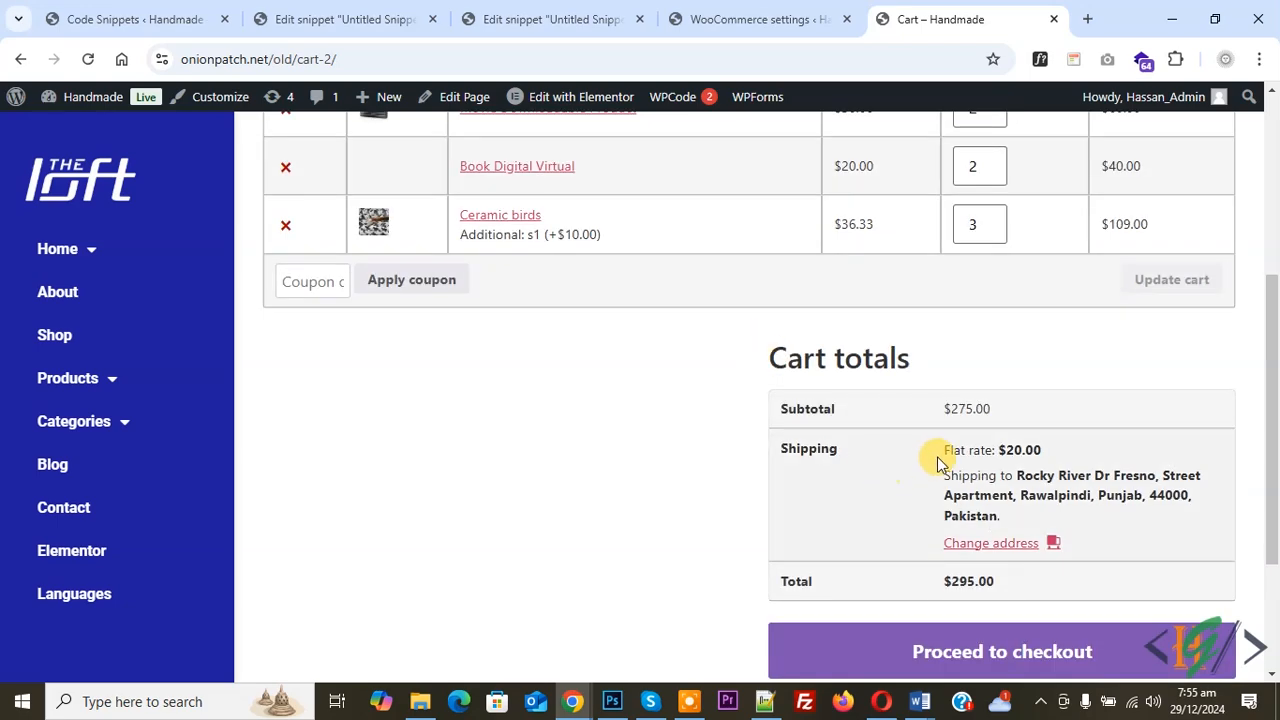
- Set the quantity of Ceramic birds with the s1 option to 4, update the cart and check the shipping method in the cart totals
scroll(936, 466, down, 3)
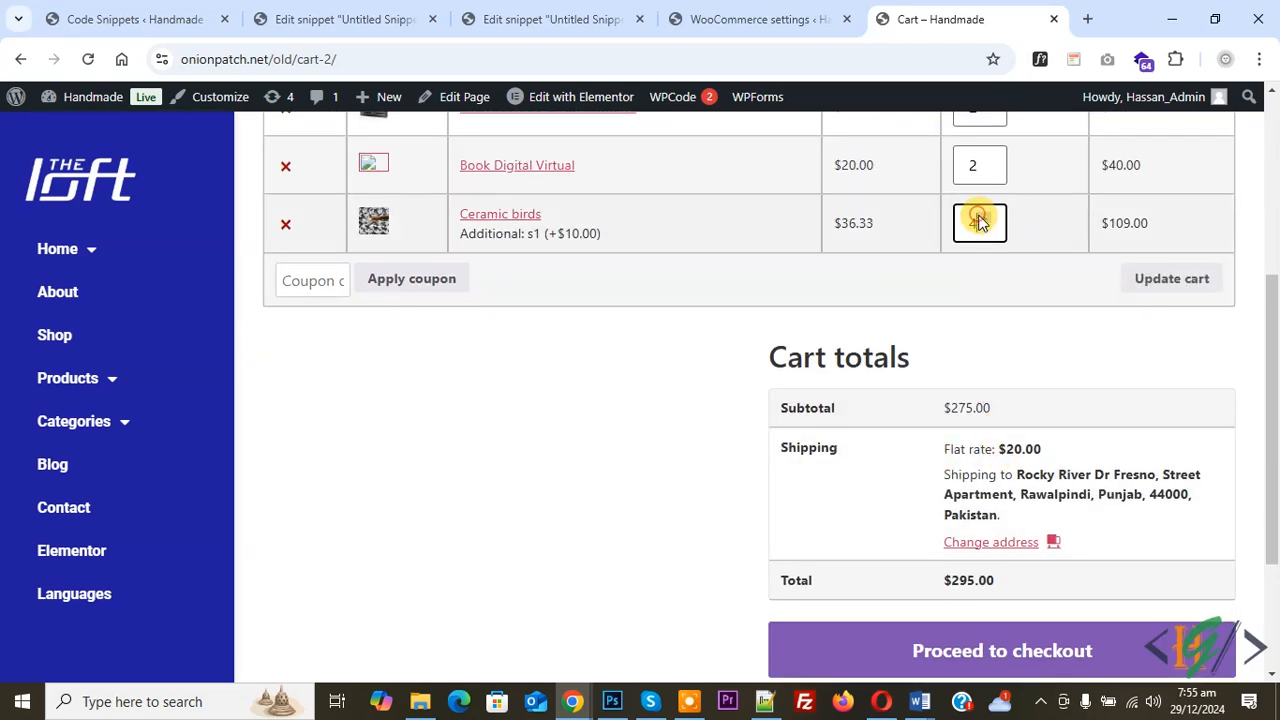
click(1140, 279)
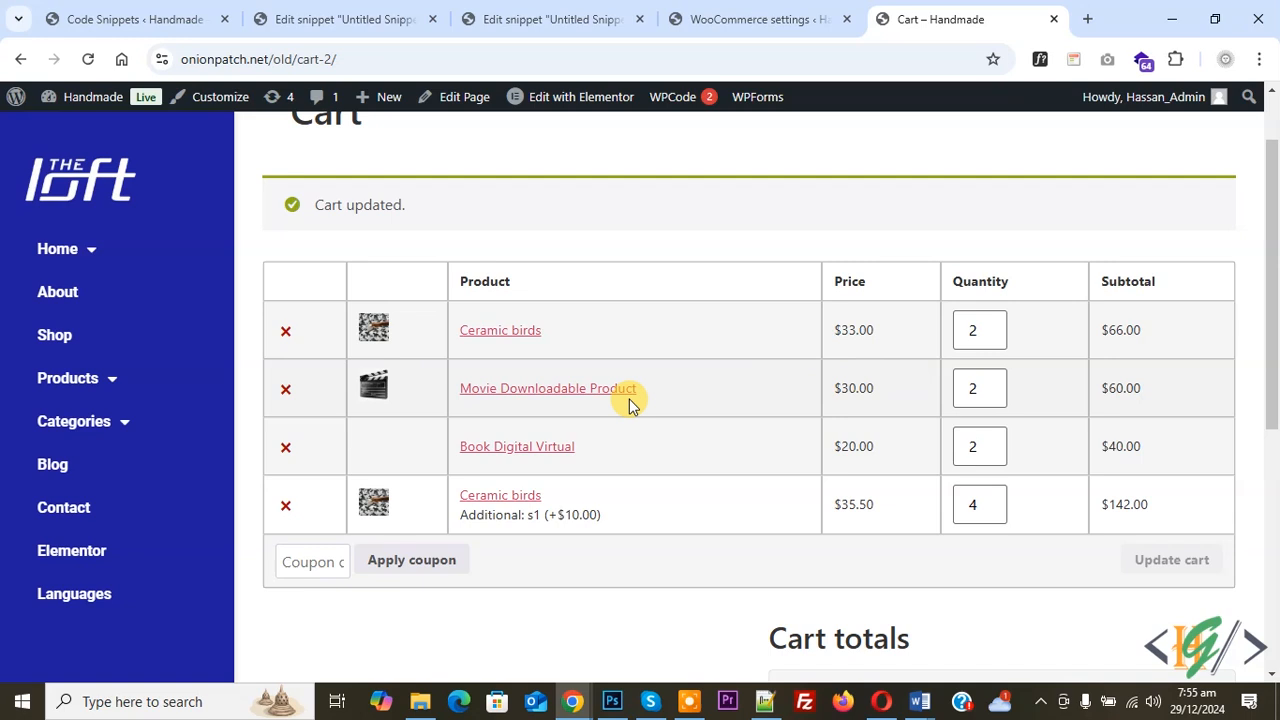
scroll(630, 405, down, 2)
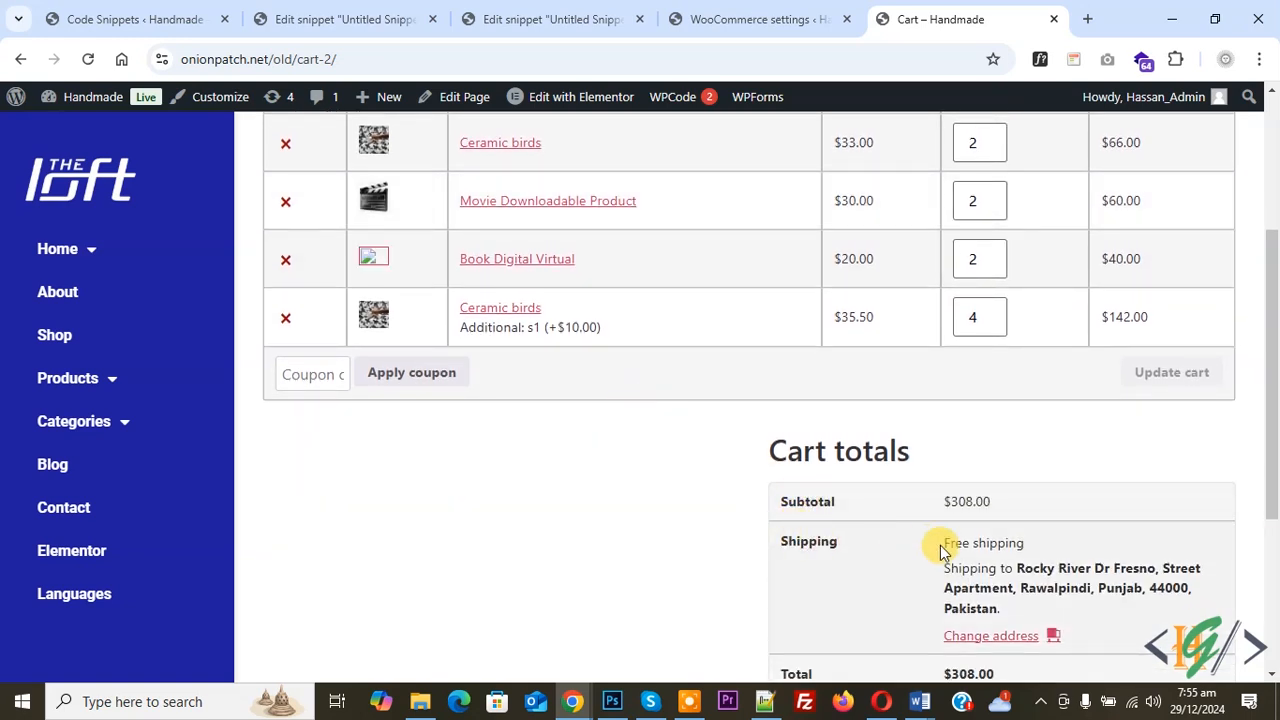
scroll(560, 450, down, 1)
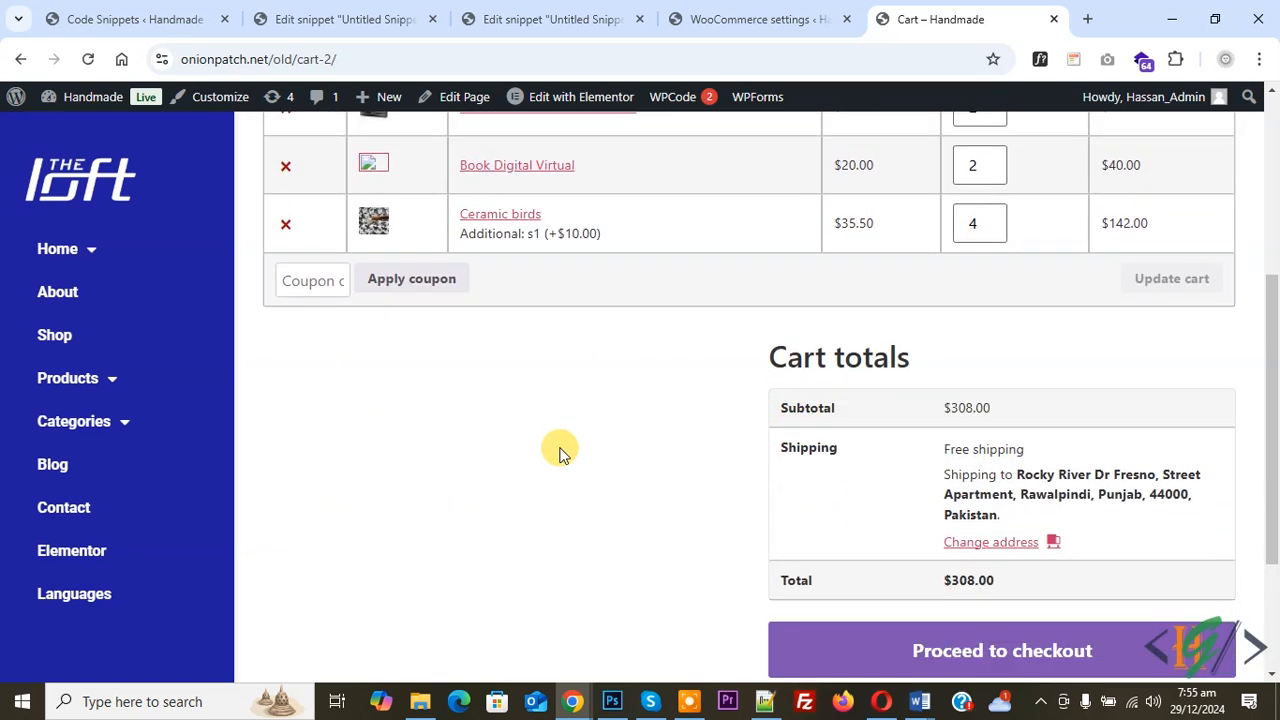